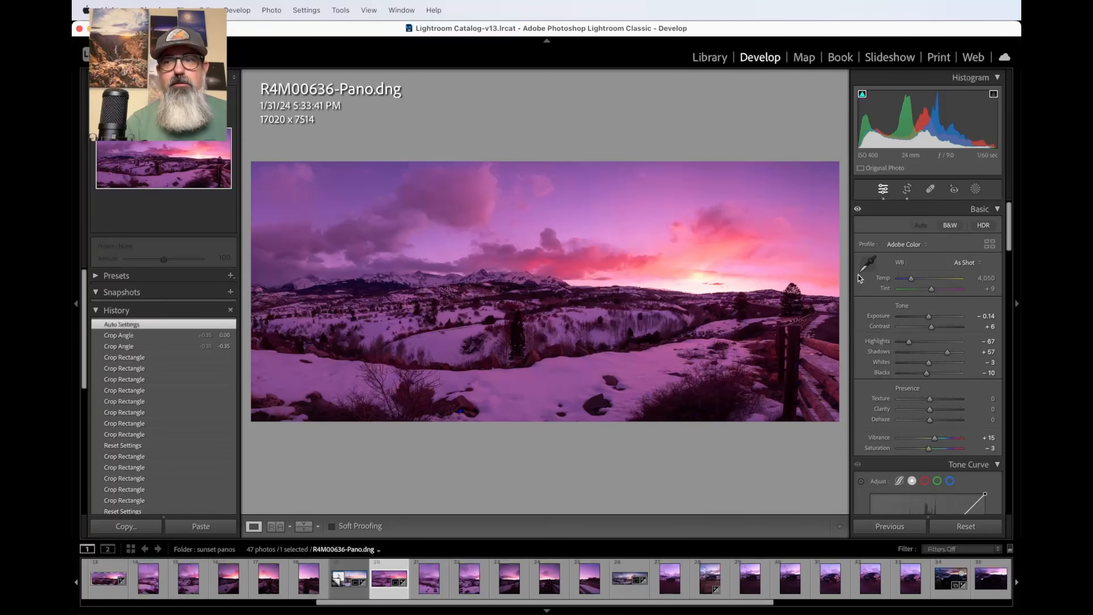
{"action": "scroll", "coordinate": [899, 384], "scroll_direction": "down", "scroll_amount": 1}
{"action": "scroll", "coordinate": [899, 383], "scroll_direction": "down", "scroll_amount": 3}
{"action": "scroll", "coordinate": [899, 382], "scroll_direction": "up", "scroll_amount": 4}
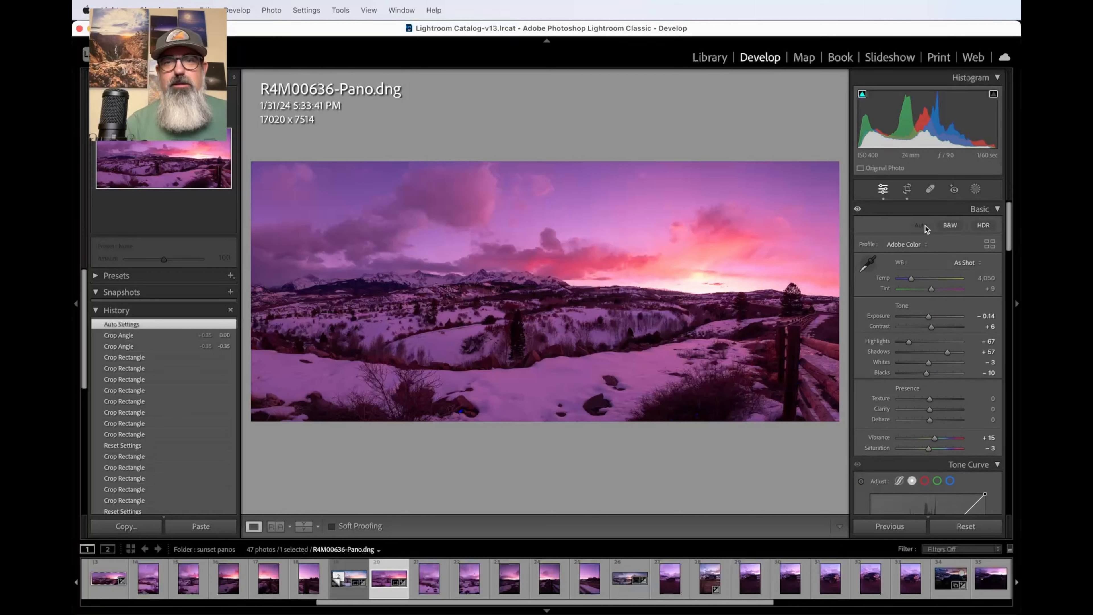
{"action": "left_click", "coordinate": [950, 224]}
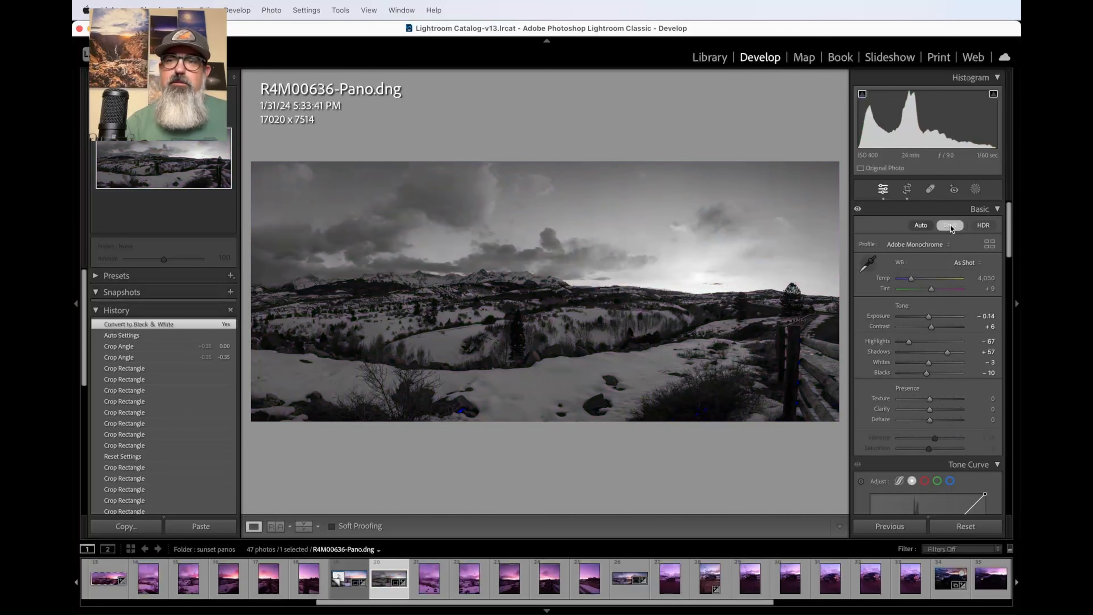
{"action": "left_click", "coordinate": [925, 229]}
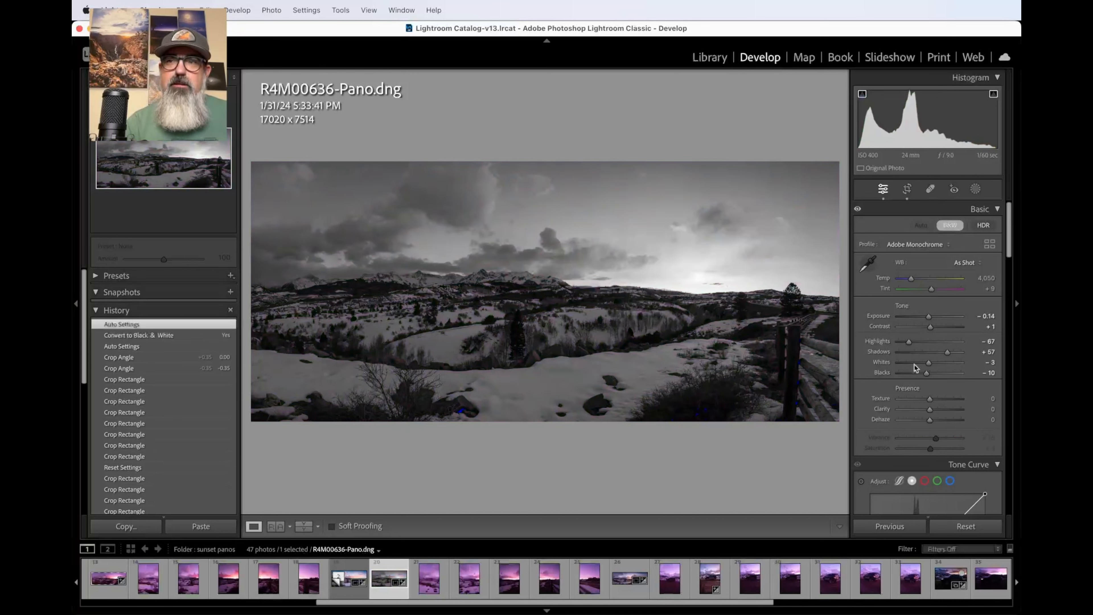
Step: Reset the photo's develop settings and crop the panorama to about 16781 x 7235, removing the white edges and the large fence post
{"action": "left_click", "coordinate": [970, 530]}
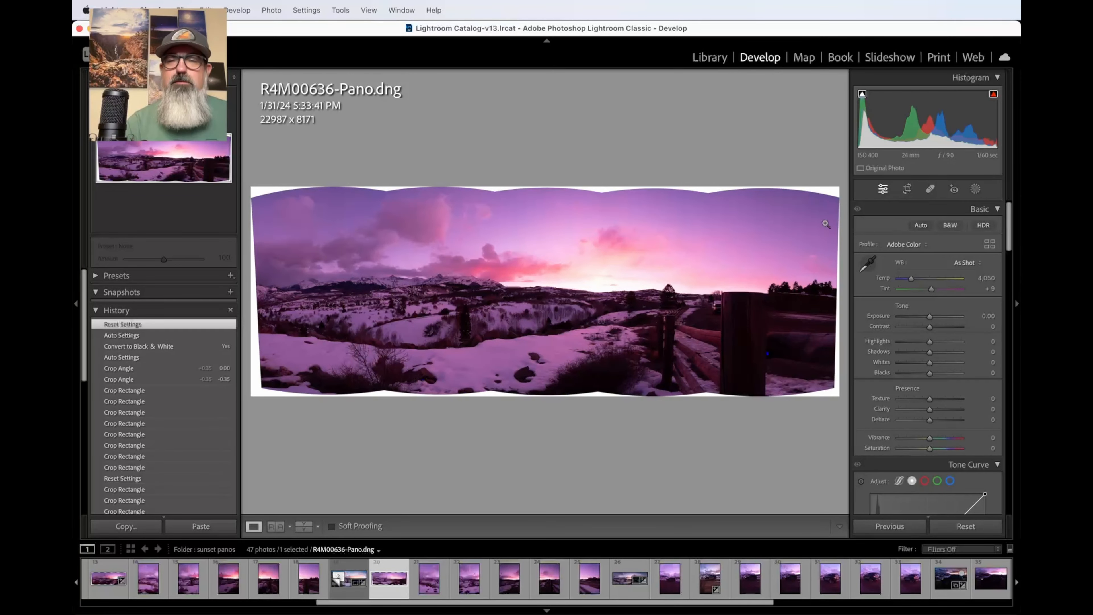
{"action": "left_click", "coordinate": [906, 188]}
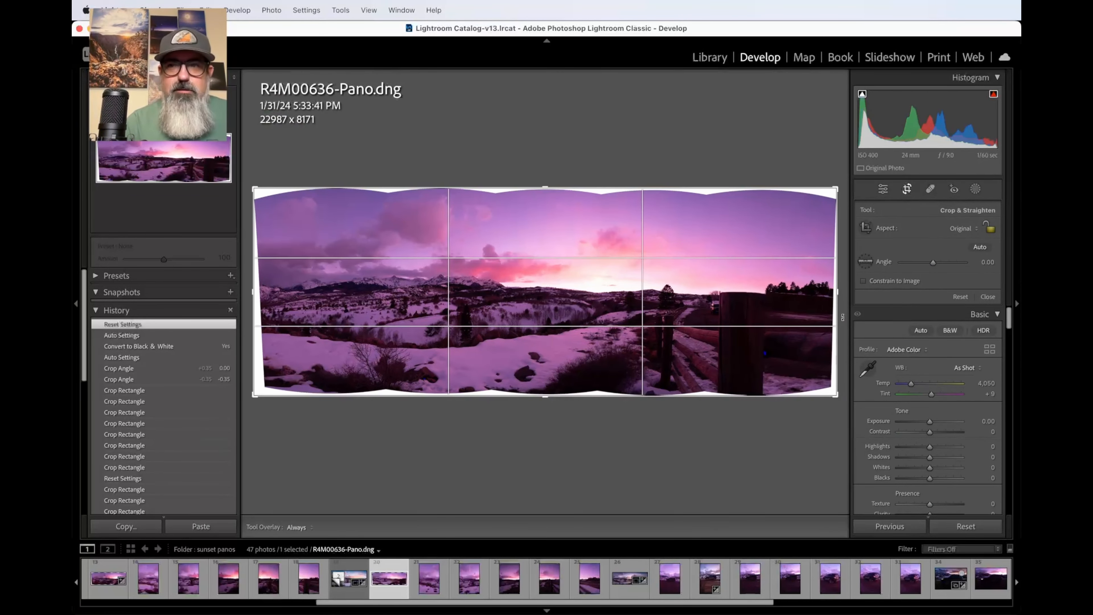
{"action": "left_click_drag", "start_coordinate": [838, 295], "coordinate": [768, 297]}
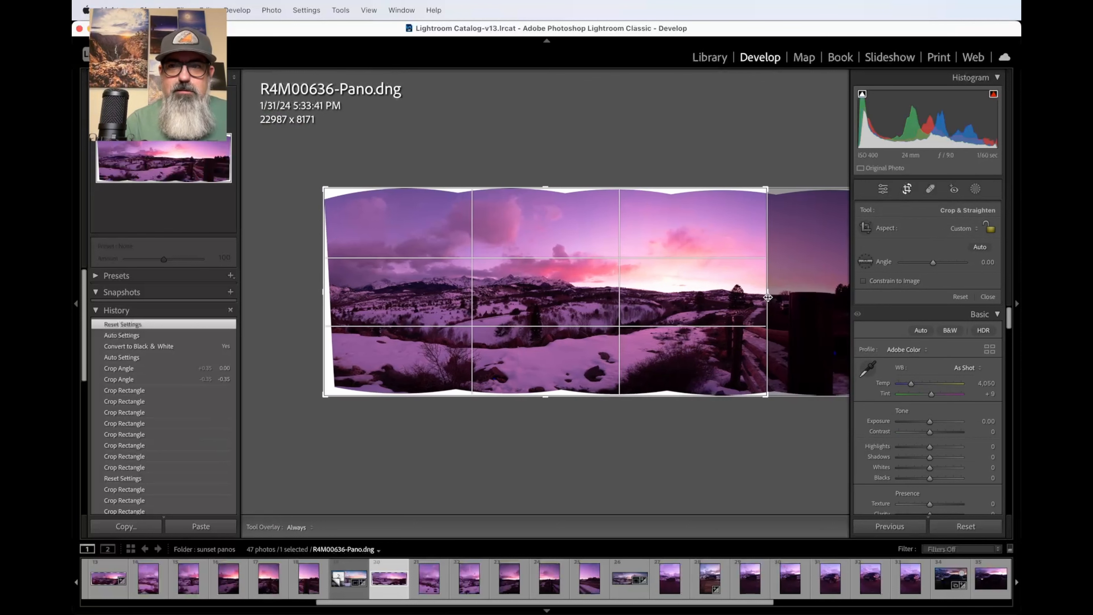
{"action": "left_click_drag", "start_coordinate": [556, 395], "coordinate": [556, 390]}
{"action": "left_click_drag", "start_coordinate": [323, 296], "coordinate": [328, 295]}
{"action": "left_click_drag", "start_coordinate": [540, 193], "coordinate": [542, 199]}
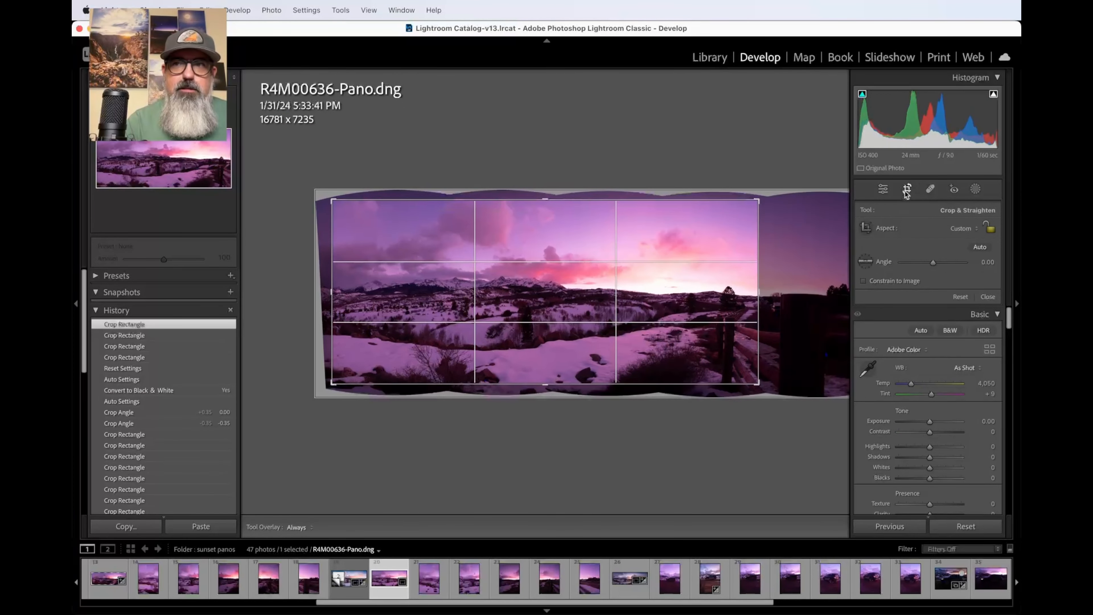
{"action": "left_click", "coordinate": [883, 189]}
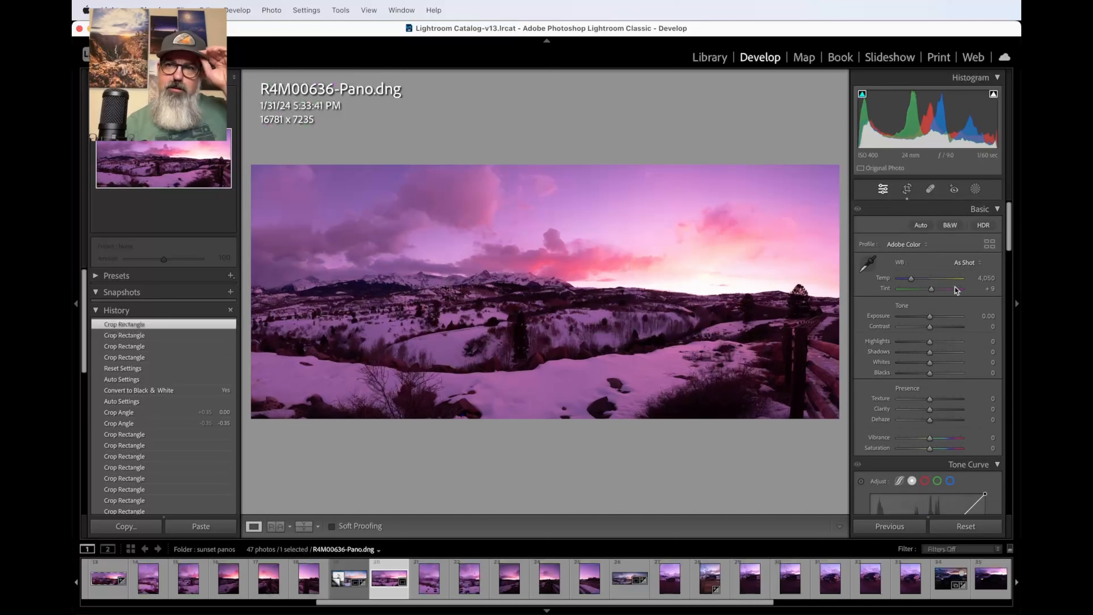
Step: Try the black-and-white treatment with temperature 2,953 and tint −11, and return the photo to color
{"action": "left_click", "coordinate": [943, 228]}
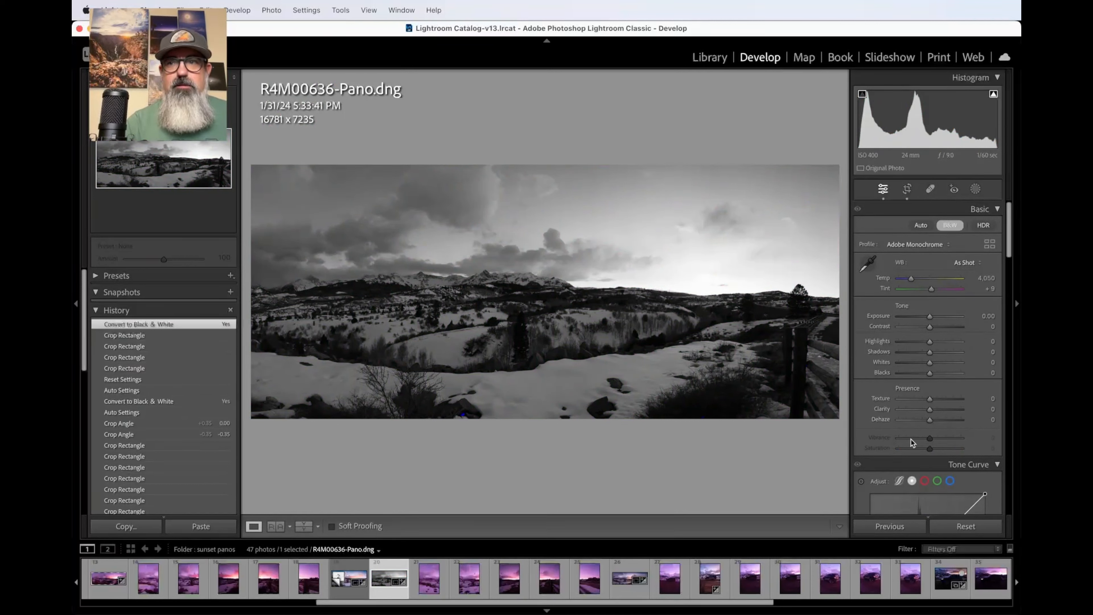
{"action": "scroll", "coordinate": [911, 440], "scroll_direction": "down", "scroll_amount": 2}
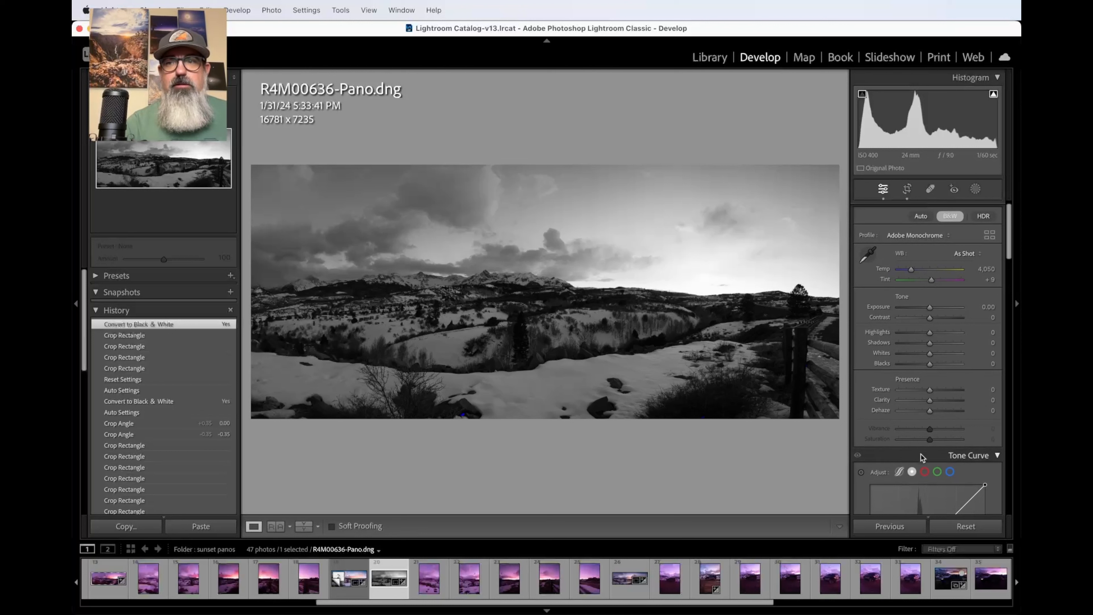
{"action": "scroll", "coordinate": [910, 448], "scroll_direction": "down", "scroll_amount": 5}
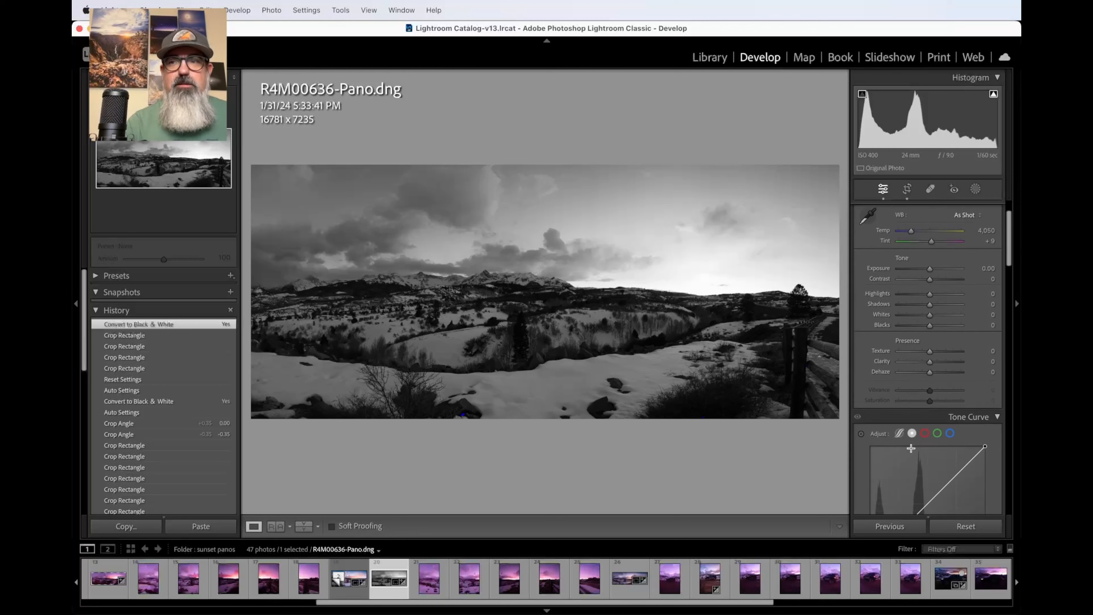
{"action": "scroll", "coordinate": [911, 448], "scroll_direction": "up", "scroll_amount": 5}
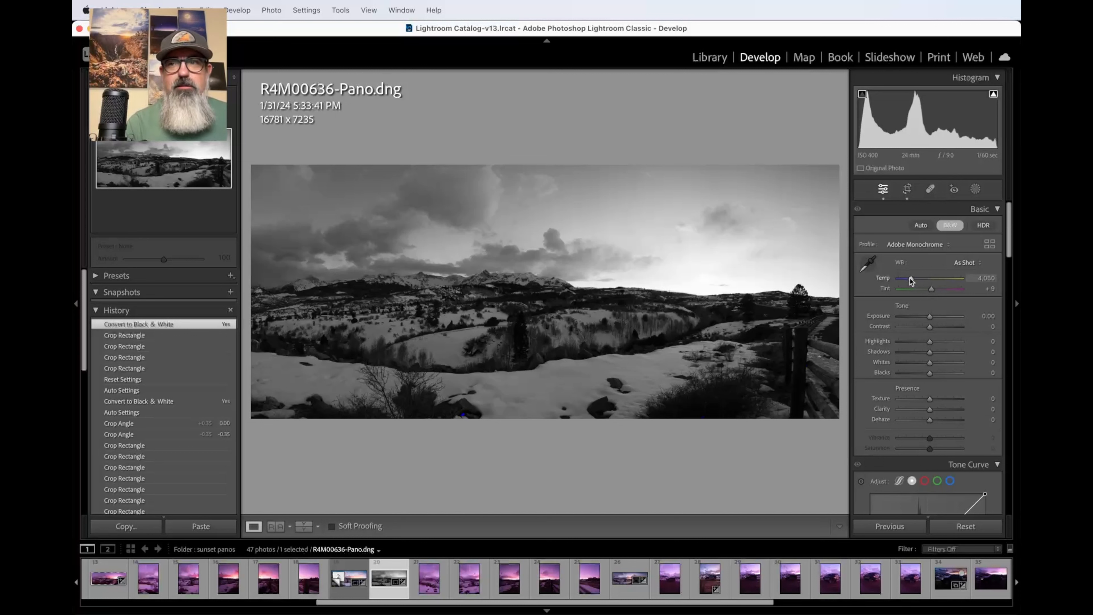
{"action": "left_click_drag", "start_coordinate": [909, 277], "coordinate": [926, 292]}
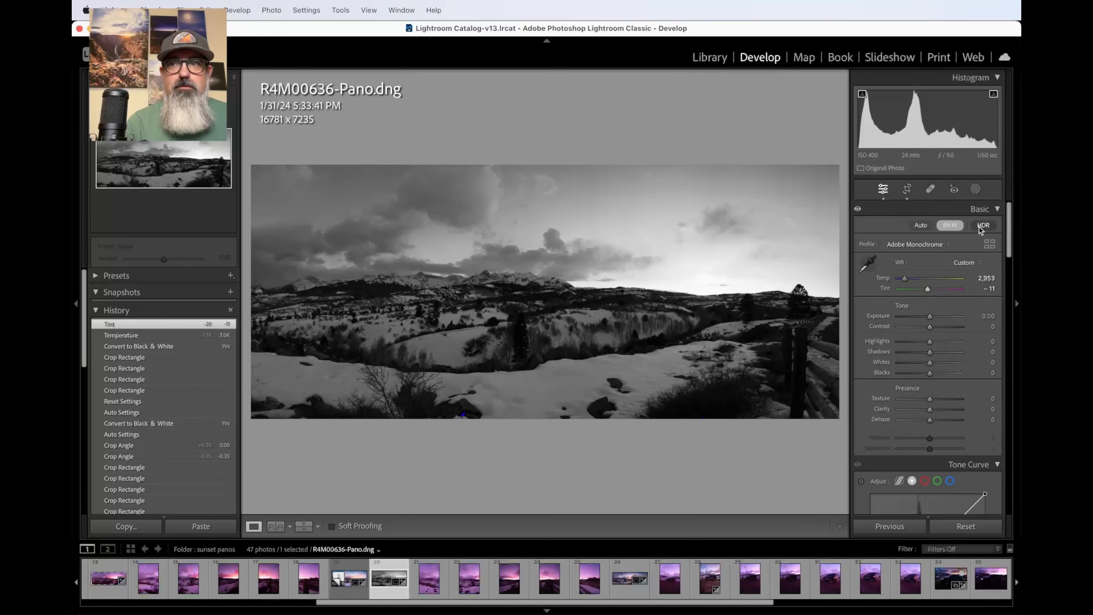
{"action": "left_click", "coordinate": [952, 225]}
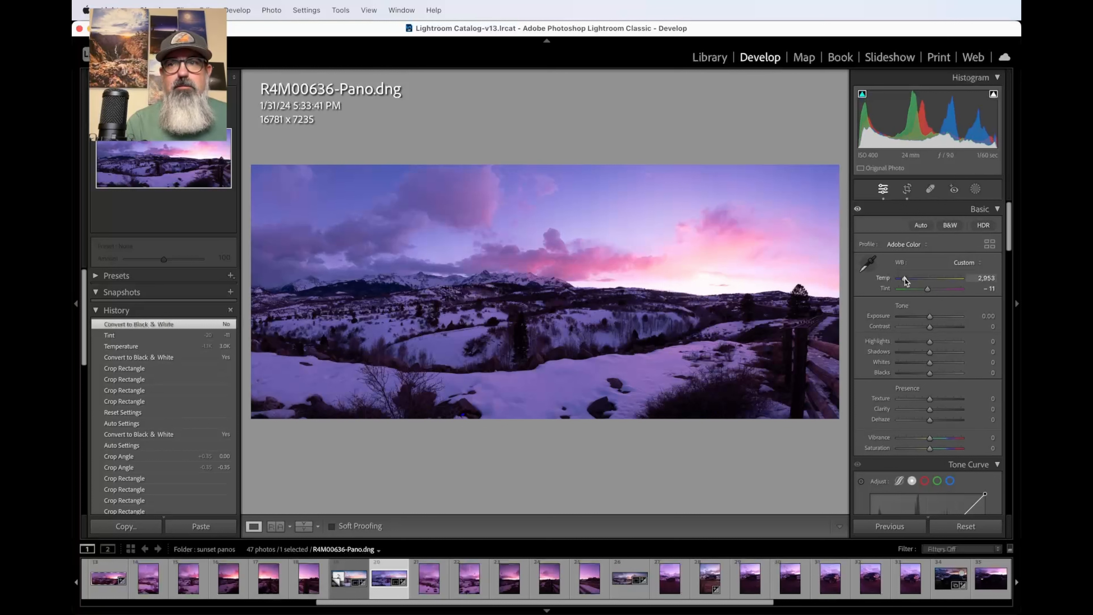
Step: Set the white balance temperature to 3,808 and examine the snow and trees in the valley up close
{"action": "left_click_drag", "start_coordinate": [905, 279], "coordinate": [907, 278]}
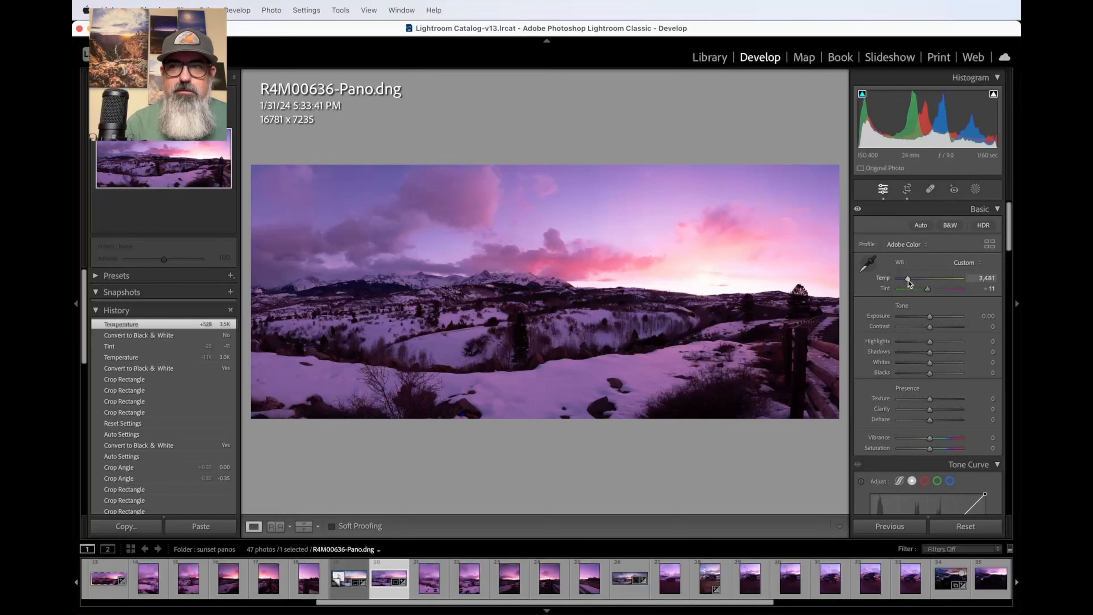
{"action": "left_click_drag", "start_coordinate": [907, 280], "coordinate": [908, 280]}
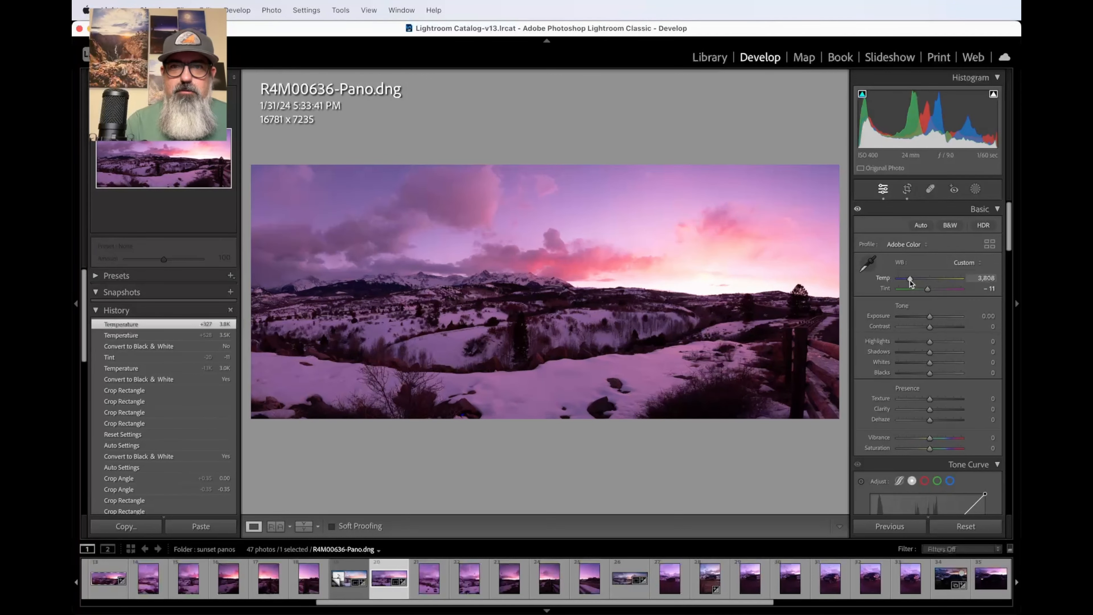
{"action": "left_click", "coordinate": [574, 435]}
{"action": "scroll", "coordinate": [544, 328], "scroll_direction": "up", "scroll_amount": 5}
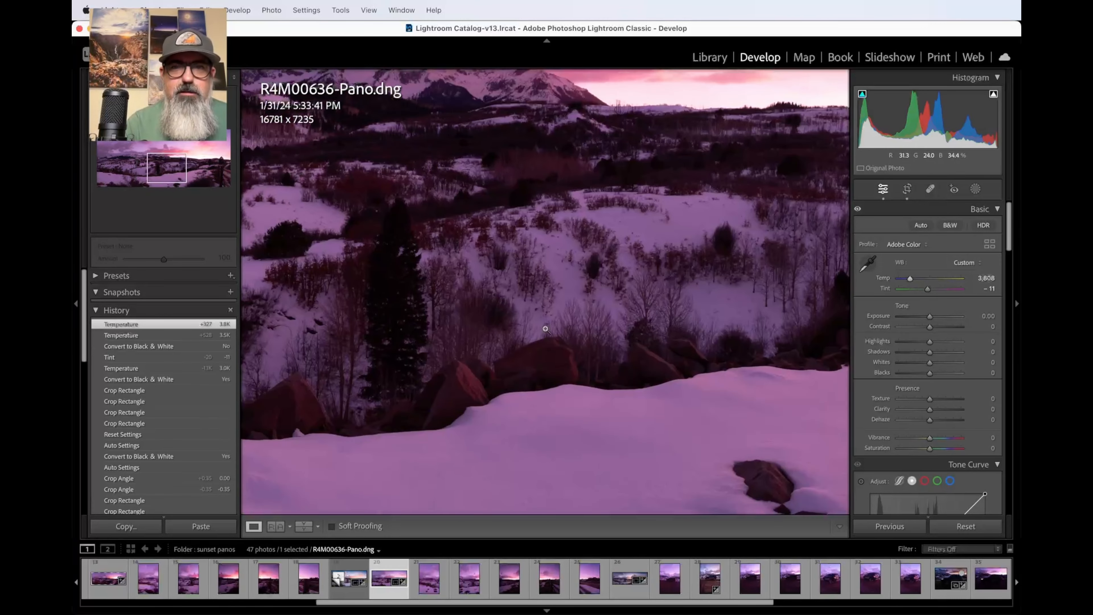
{"action": "left_click", "coordinate": [555, 321]}
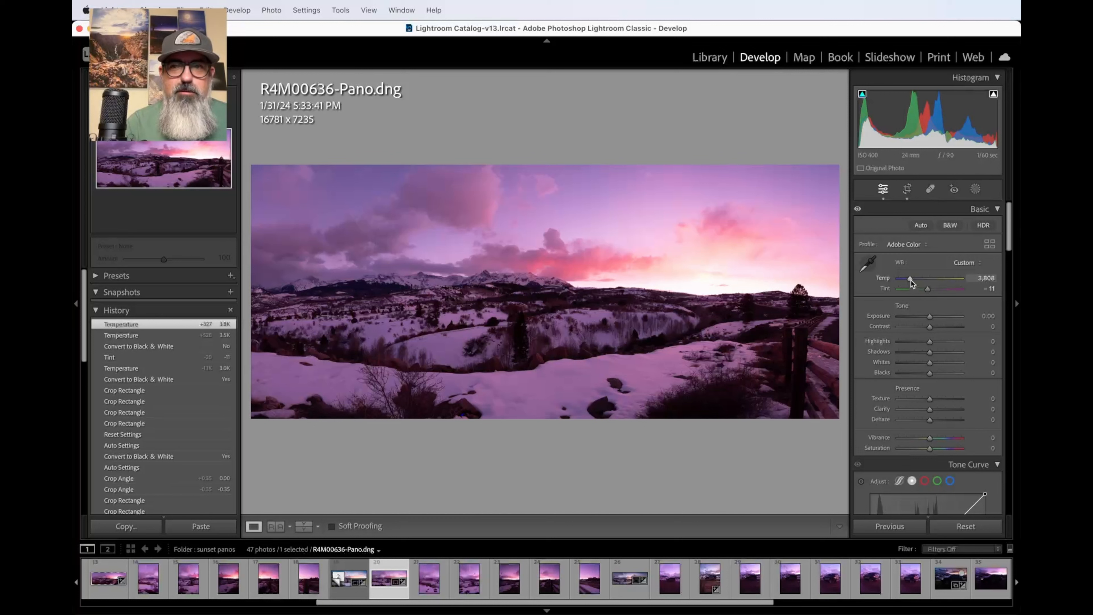
Step: Cool the white balance to remove the magenta cast, with temperature 2,155 and tint −56
{"action": "mouse_move", "coordinate": [911, 281]}
{"action": "left_mouse_down"}
{"action": "mouse_move", "coordinate": [894, 280]}
{"action": "mouse_move", "coordinate": [905, 279]}
{"action": "left_mouse_up"}
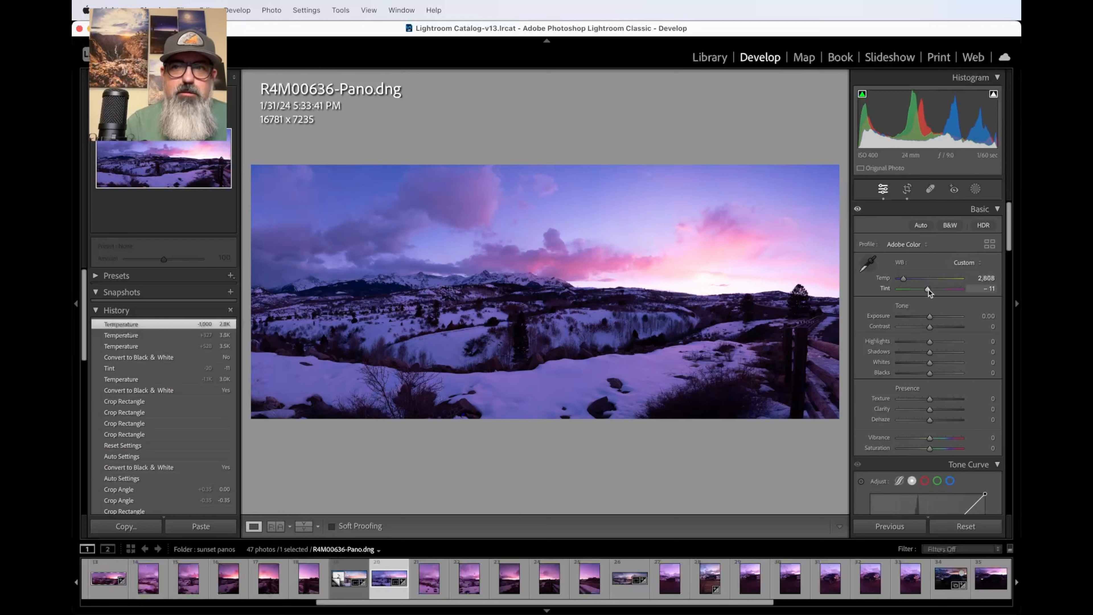
{"action": "mouse_move", "coordinate": [929, 289]}
{"action": "left_mouse_down"}
{"action": "mouse_move", "coordinate": [945, 287]}
{"action": "mouse_move", "coordinate": [921, 293]}
{"action": "left_mouse_up"}
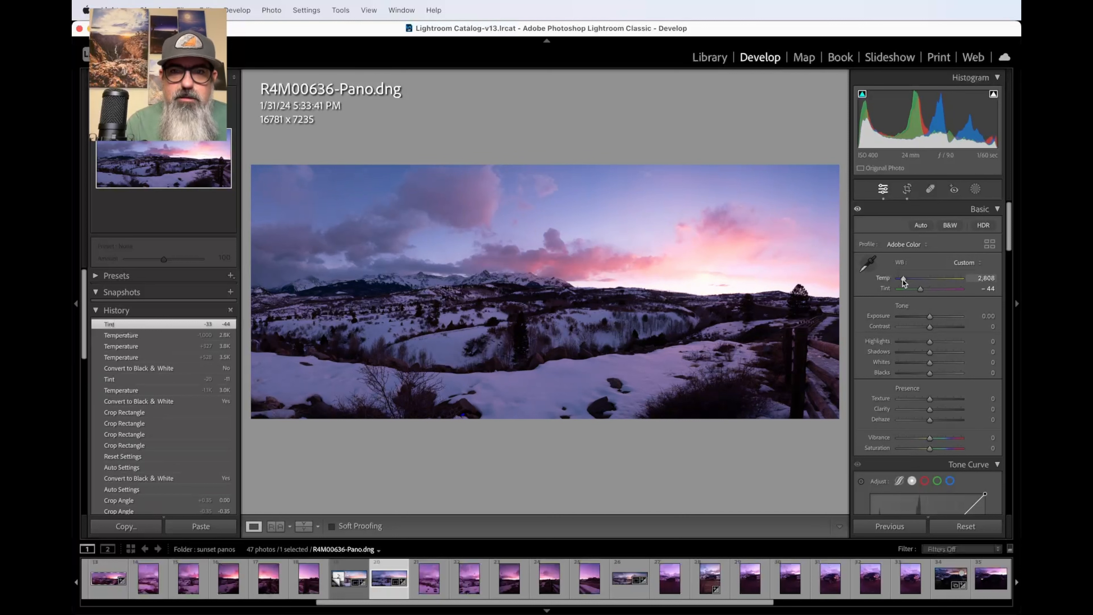
{"action": "left_click_drag", "start_coordinate": [903, 281], "coordinate": [900, 281]}
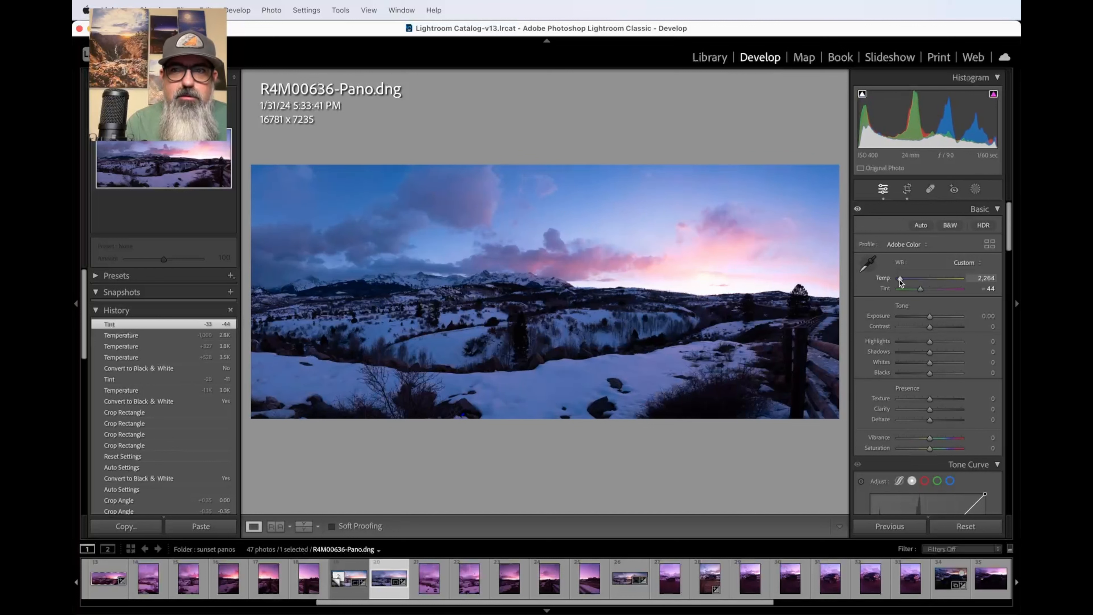
{"action": "left_click_drag", "start_coordinate": [900, 281], "coordinate": [919, 290]}
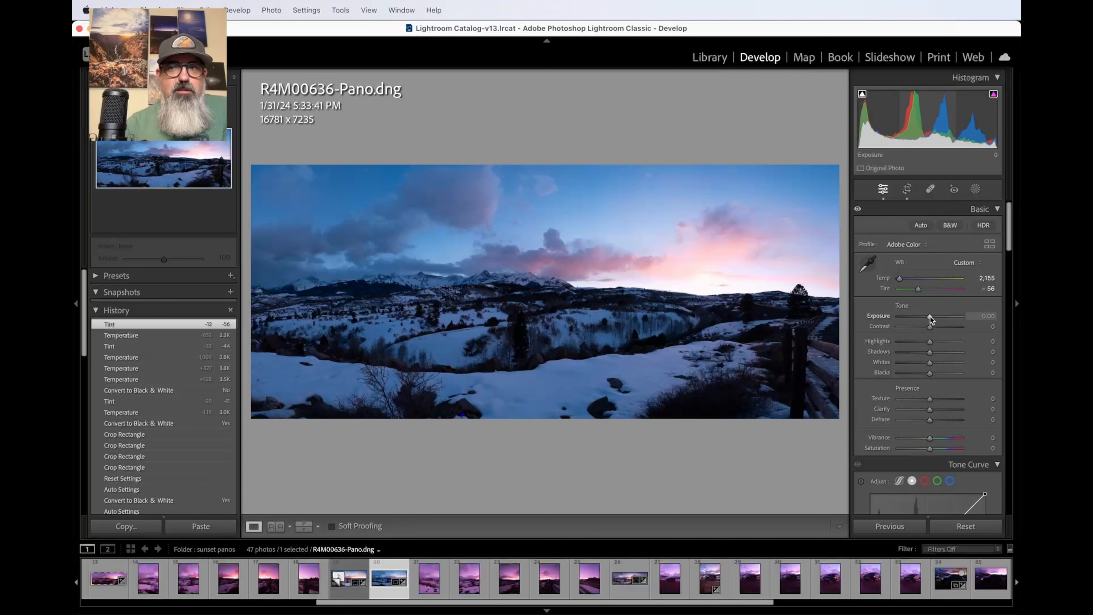
Step: Set the photo's exposure to +0.55 and its highlights to −85
{"action": "mouse_move", "coordinate": [930, 318]}
{"action": "left_mouse_down"}
{"action": "mouse_move", "coordinate": [919, 319]}
{"action": "mouse_move", "coordinate": [933, 318]}
{"action": "left_mouse_up"}
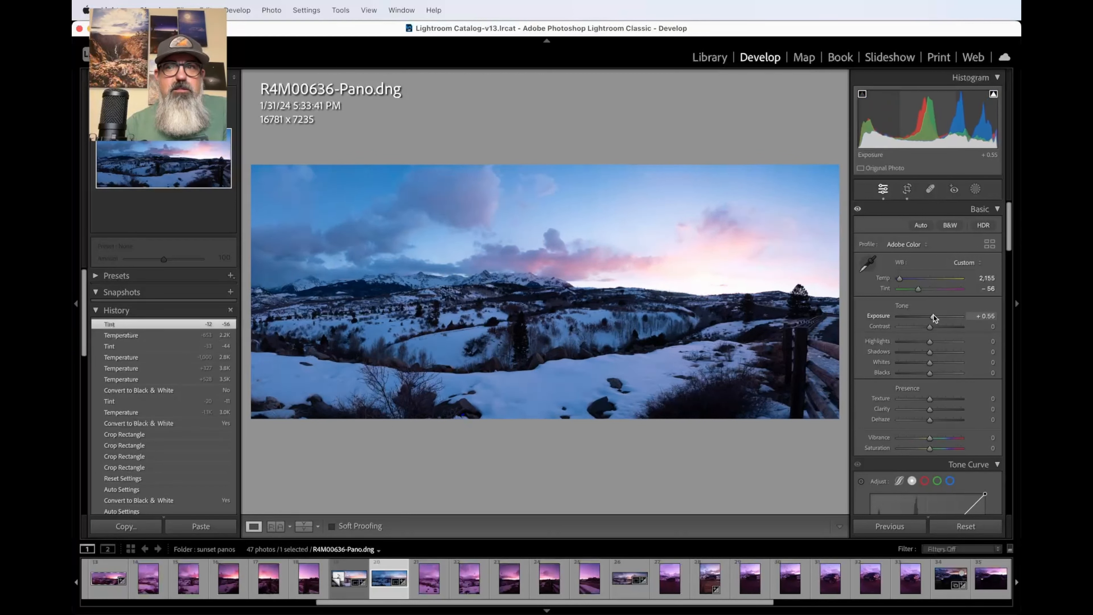
{"action": "left_click_drag", "start_coordinate": [933, 318], "coordinate": [933, 318]}
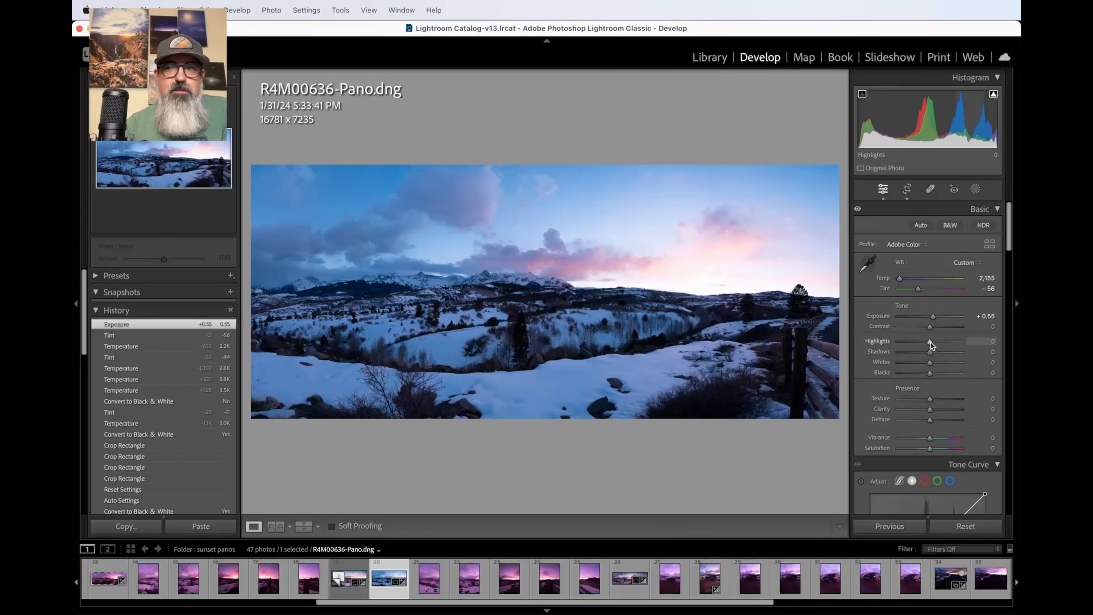
{"action": "mouse_move", "coordinate": [930, 343]}
{"action": "left_mouse_down"}
{"action": "mouse_move", "coordinate": [940, 340]}
{"action": "mouse_move", "coordinate": [902, 349]}
{"action": "mouse_move", "coordinate": [958, 331]}
{"action": "mouse_move", "coordinate": [911, 345]}
{"action": "mouse_move", "coordinate": [944, 342]}
{"action": "left_mouse_up"}
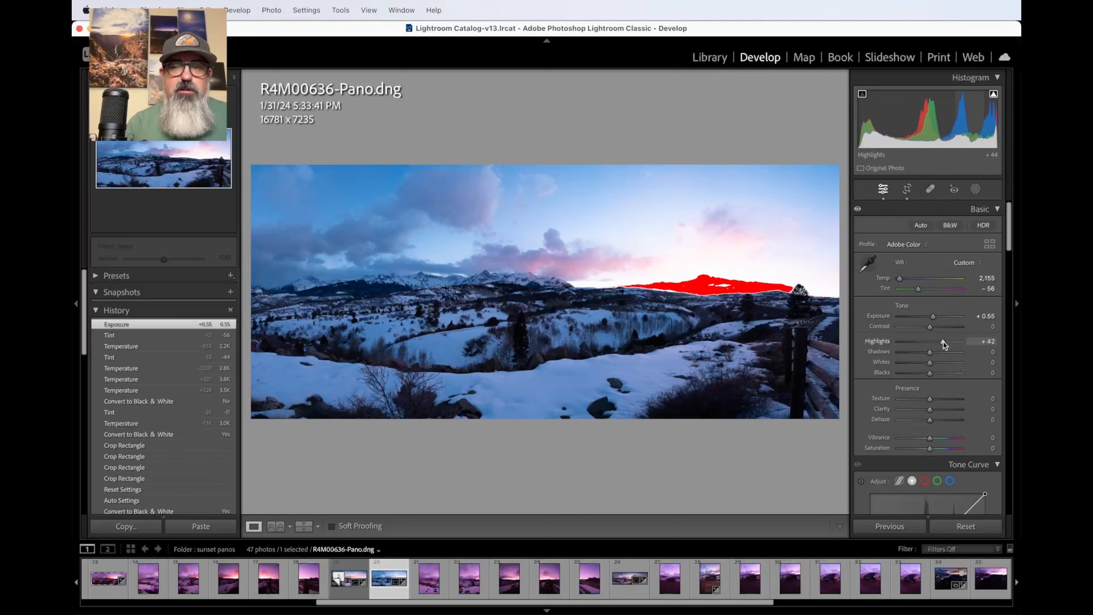
{"action": "left_click_drag", "start_coordinate": [943, 341], "coordinate": [903, 345]}
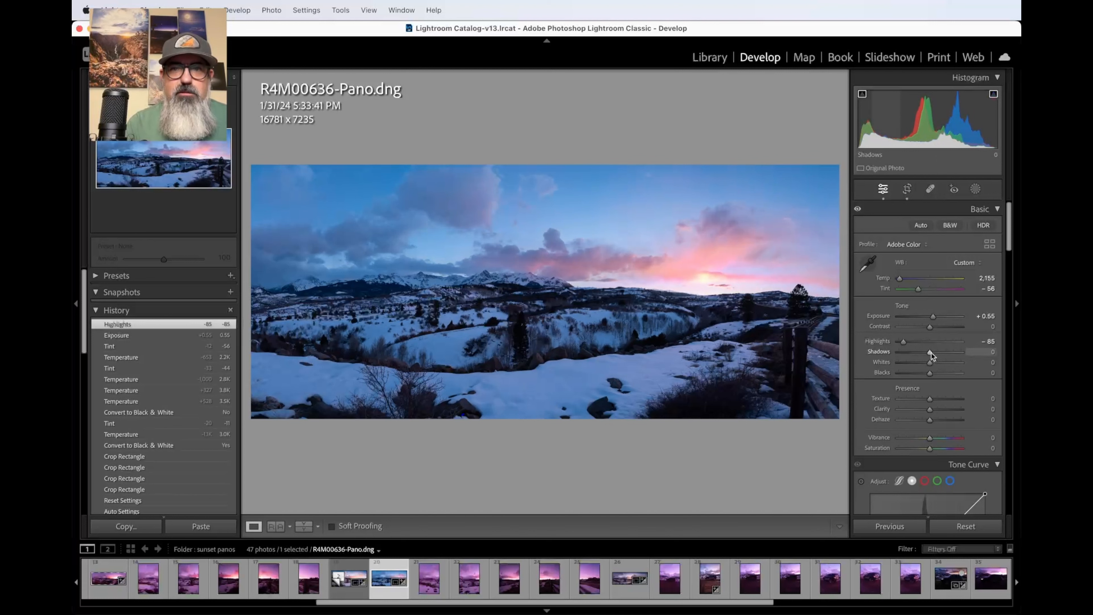
Step: Check the detail up close with shadows at +100, and settle on shadows at +37
{"action": "left_click_drag", "start_coordinate": [931, 353], "coordinate": [974, 335]}
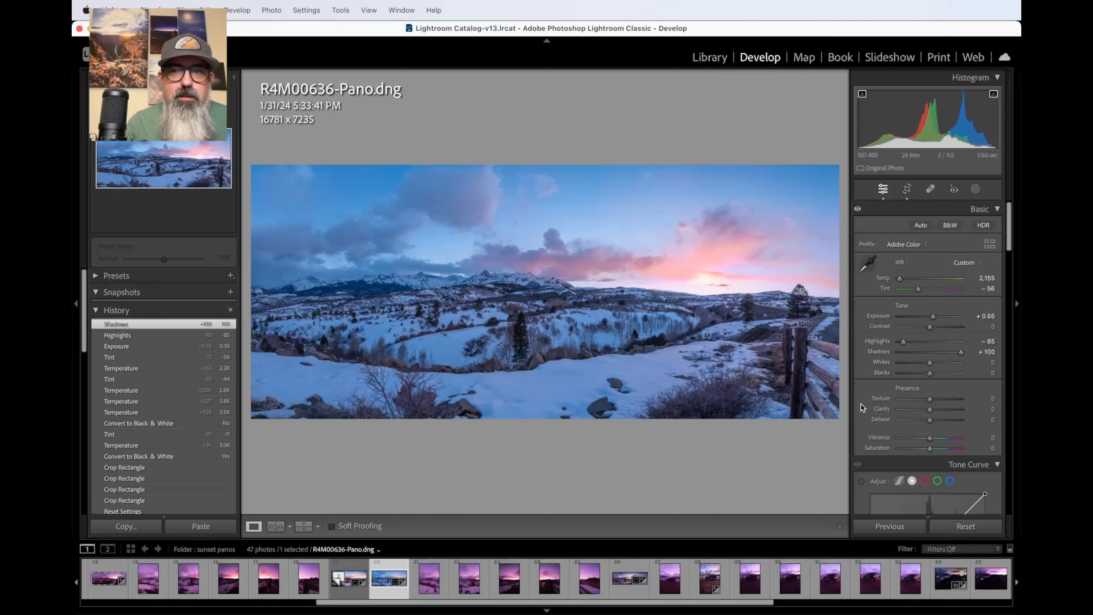
{"action": "left_click", "coordinate": [628, 383]}
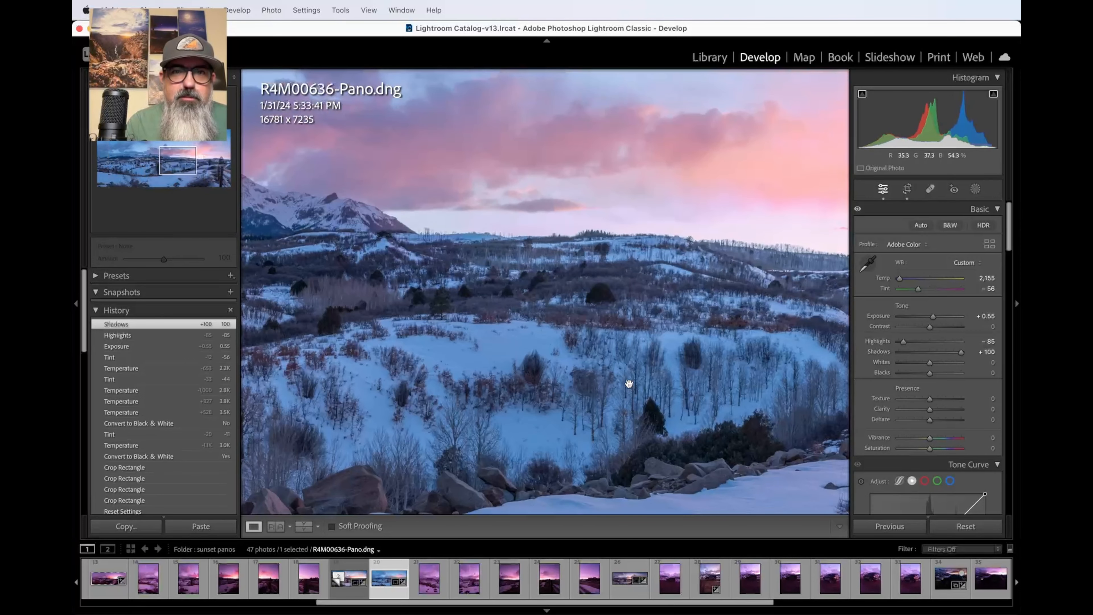
{"action": "left_click", "coordinate": [629, 385]}
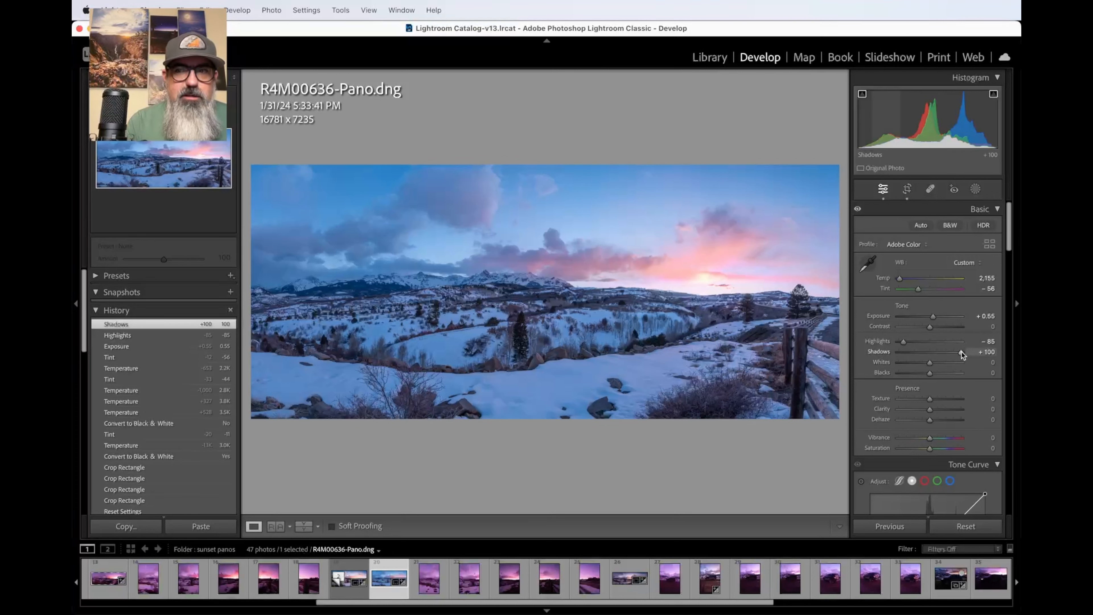
{"action": "left_click_drag", "start_coordinate": [961, 352], "coordinate": [942, 353]}
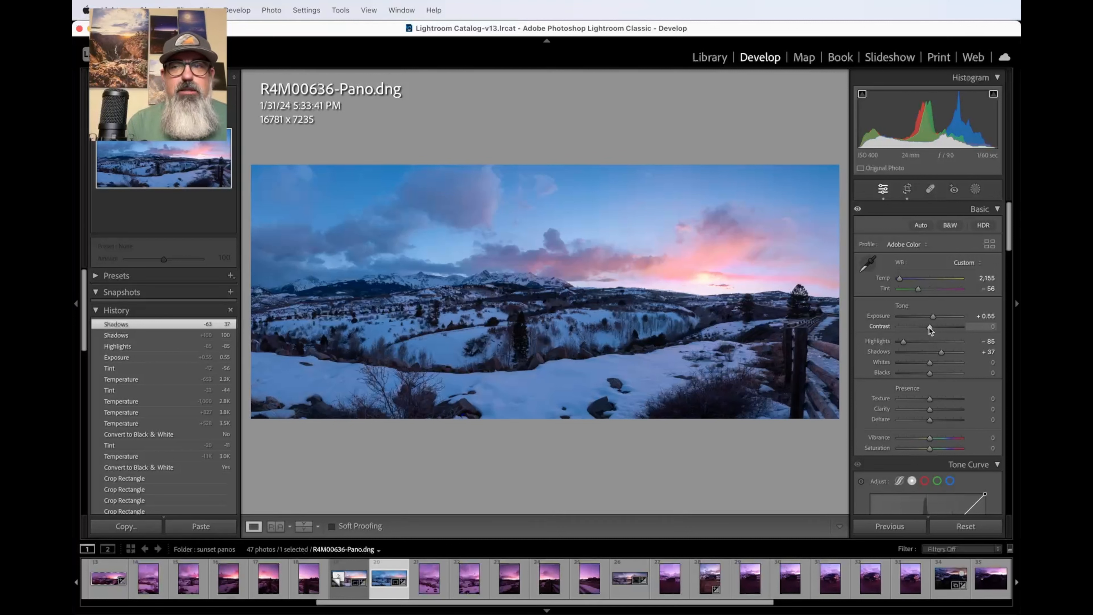
Step: Compare the contrast extremes of −100 and +100, and settle on a contrast of +18
{"action": "left_click_drag", "start_coordinate": [930, 329], "coordinate": [938, 328]}
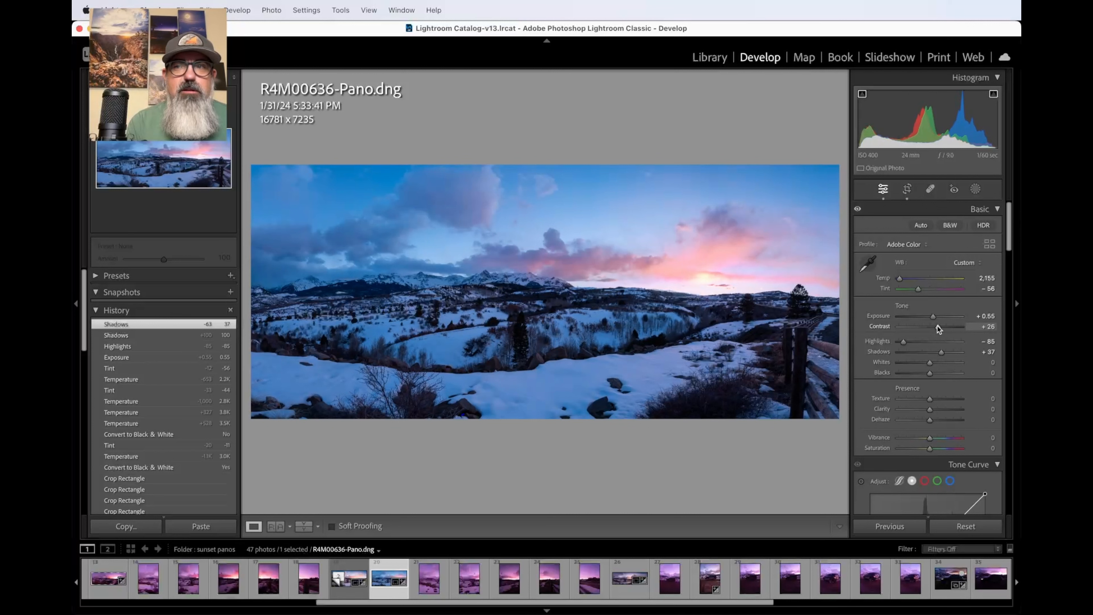
{"action": "left_click_drag", "start_coordinate": [938, 325], "coordinate": [894, 331]}
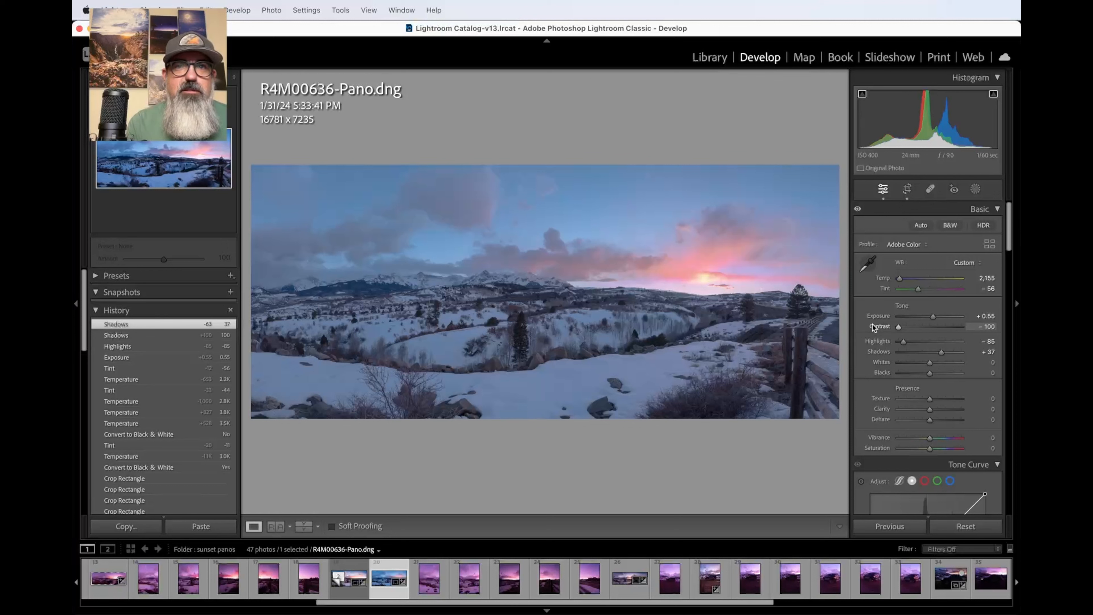
{"action": "left_click_drag", "start_coordinate": [873, 326], "coordinate": [955, 310]}
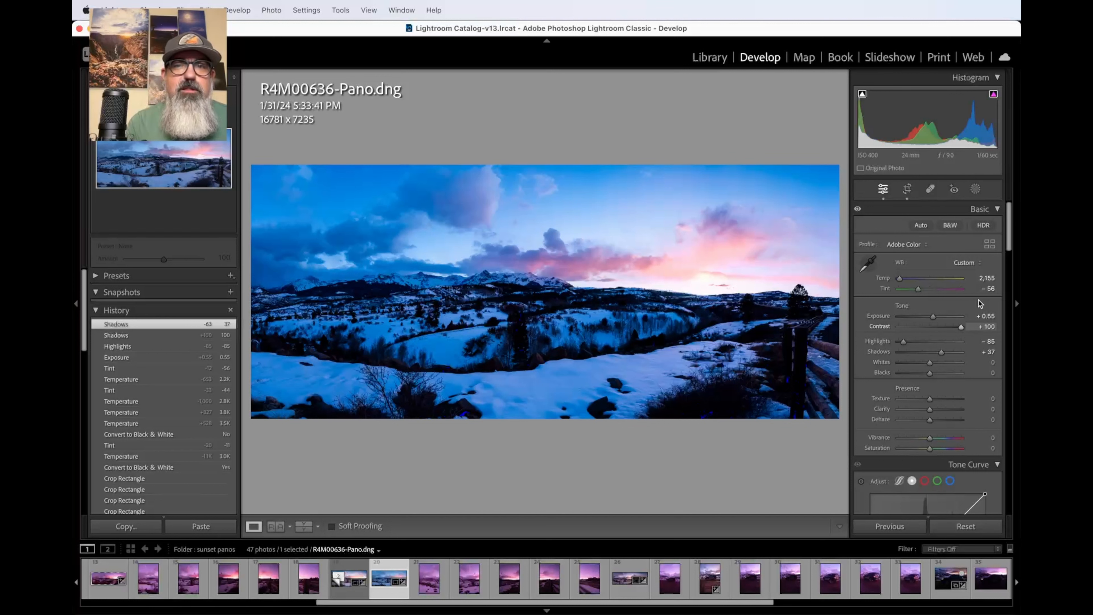
{"action": "left_click_drag", "start_coordinate": [960, 325], "coordinate": [935, 316]}
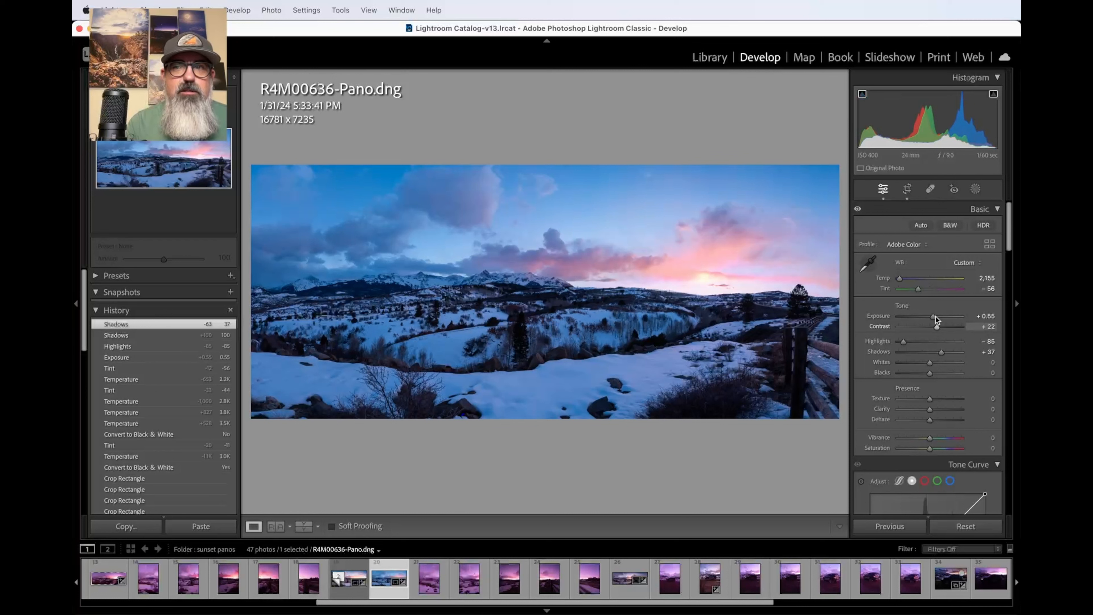
{"action": "left_click_drag", "start_coordinate": [935, 316], "coordinate": [933, 317]}
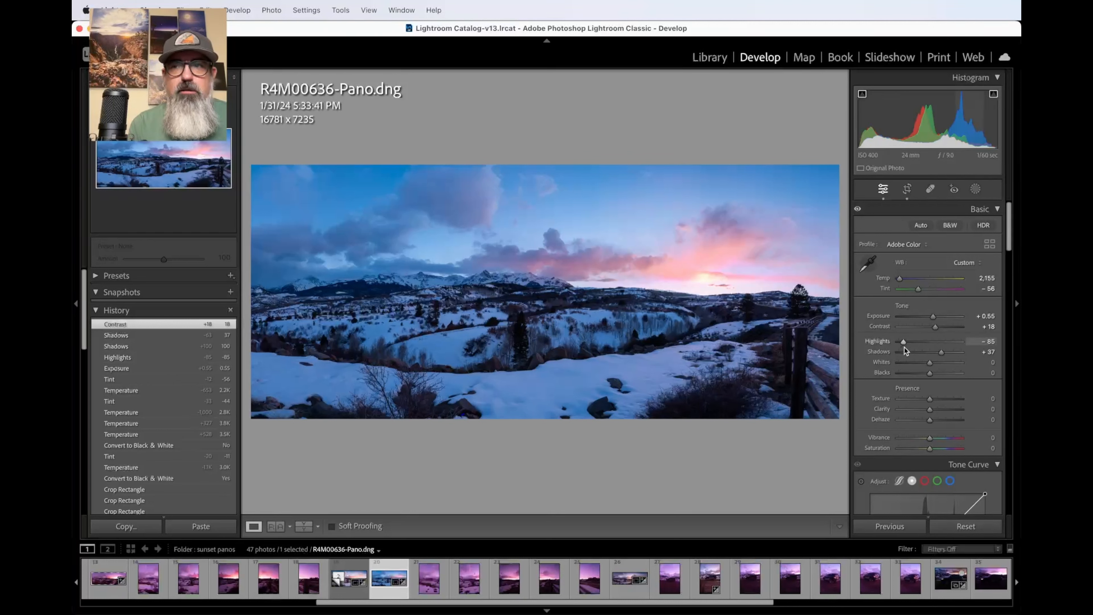
Step: Rebalance the photo's tone with contrast at +12, highlights at −27 and shadows at +27
{"action": "scroll", "coordinate": [905, 346], "scroll_direction": "down", "scroll_amount": 2}
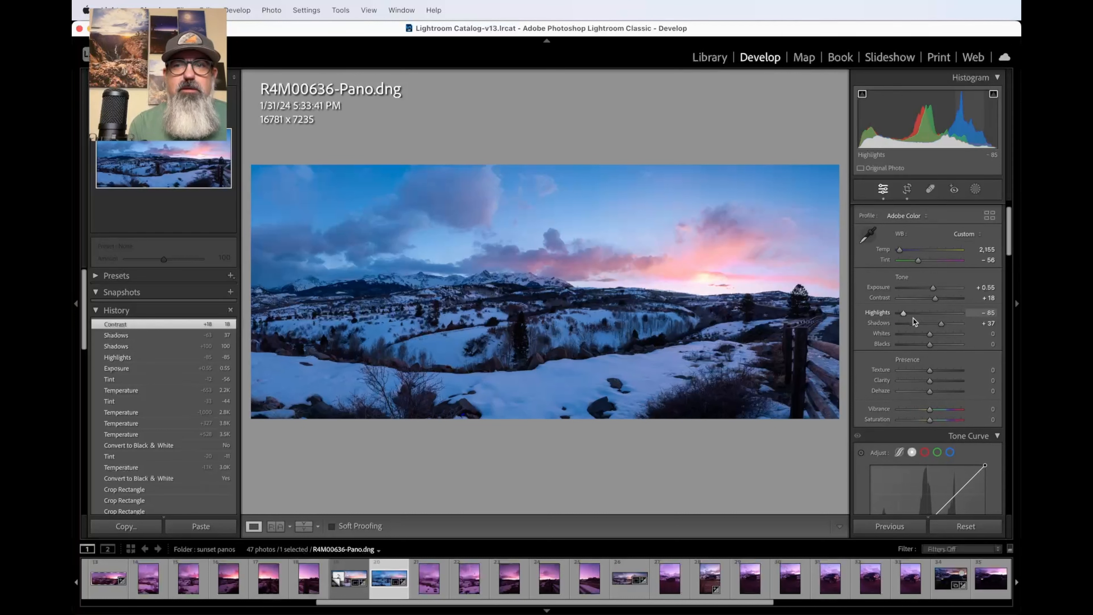
{"action": "scroll", "coordinate": [903, 337], "scroll_direction": "down", "scroll_amount": 1}
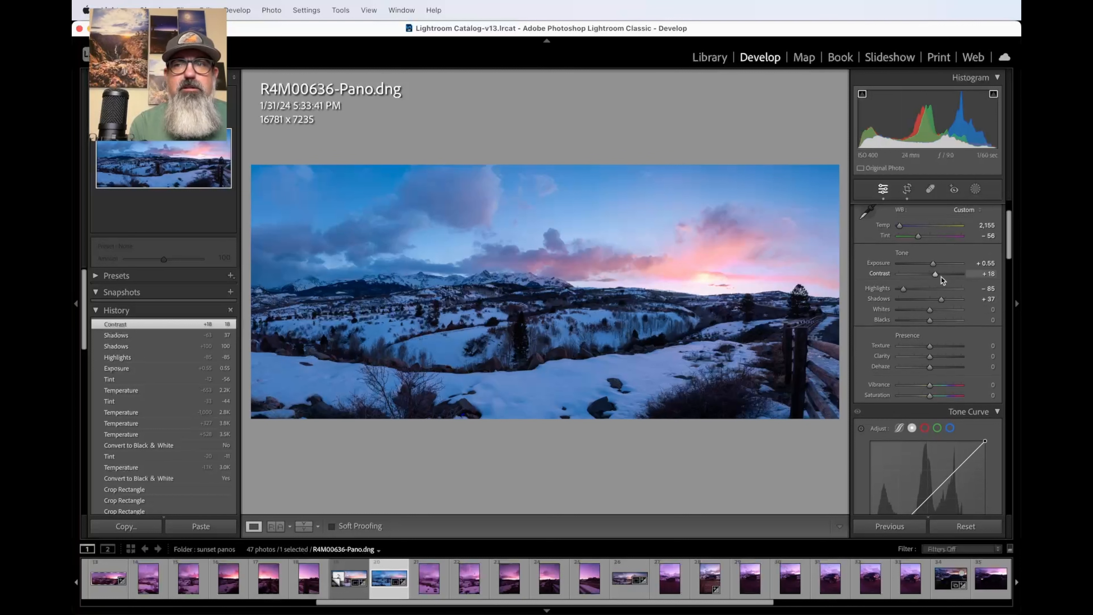
{"action": "left_click_drag", "start_coordinate": [904, 290], "coordinate": [929, 298]}
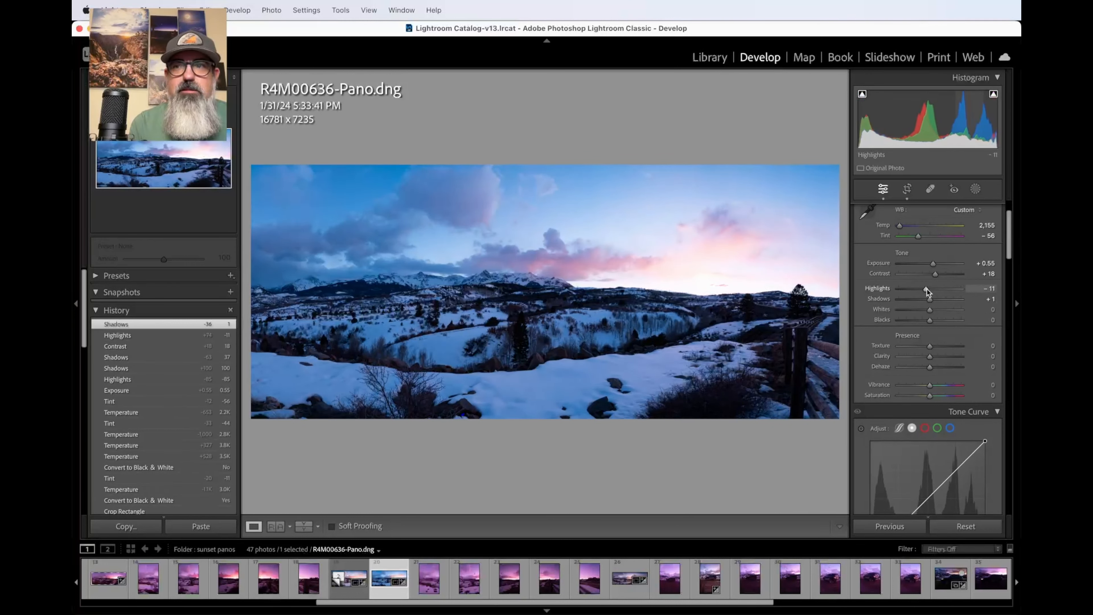
{"action": "mouse_move", "coordinate": [929, 289]}
{"action": "left_mouse_down"}
{"action": "mouse_move", "coordinate": [918, 278]}
{"action": "mouse_move", "coordinate": [893, 285]}
{"action": "mouse_move", "coordinate": [924, 269]}
{"action": "mouse_move", "coordinate": [912, 278]}
{"action": "left_mouse_up"}
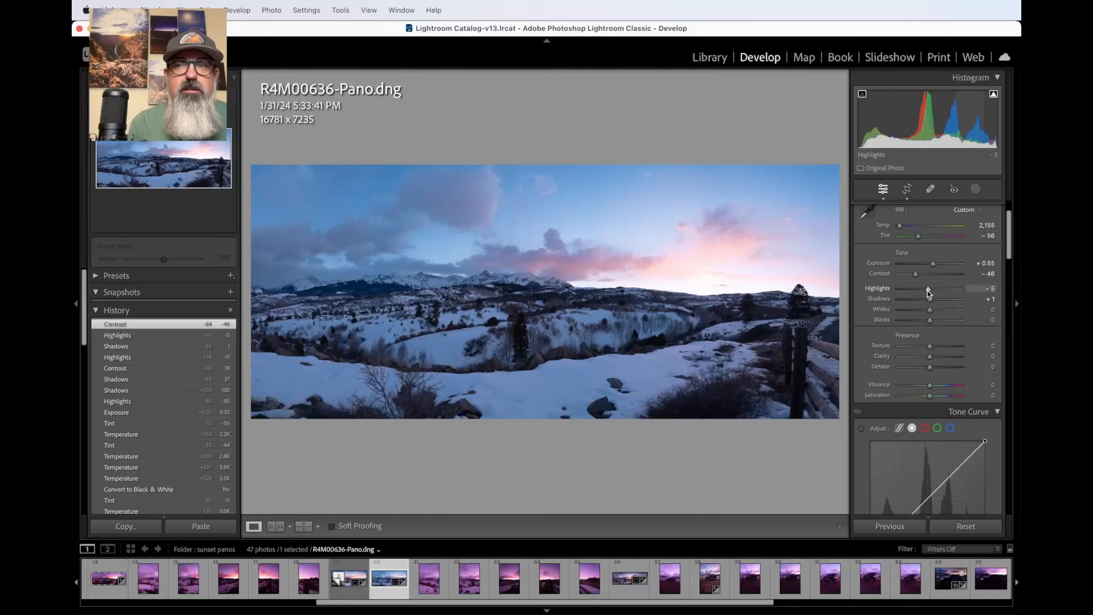
{"action": "mouse_move", "coordinate": [928, 293]}
{"action": "left_mouse_down"}
{"action": "mouse_move", "coordinate": [912, 294]}
{"action": "mouse_move", "coordinate": [944, 298]}
{"action": "mouse_move", "coordinate": [933, 275]}
{"action": "mouse_move", "coordinate": [915, 290]}
{"action": "left_mouse_up"}
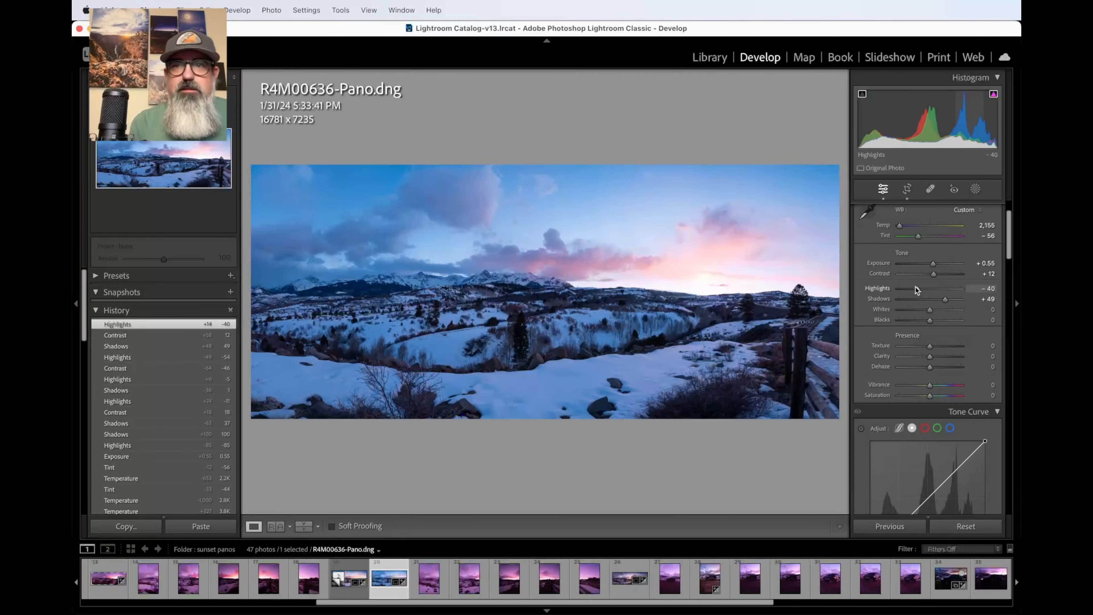
{"action": "left_click_drag", "start_coordinate": [916, 287], "coordinate": [938, 301]}
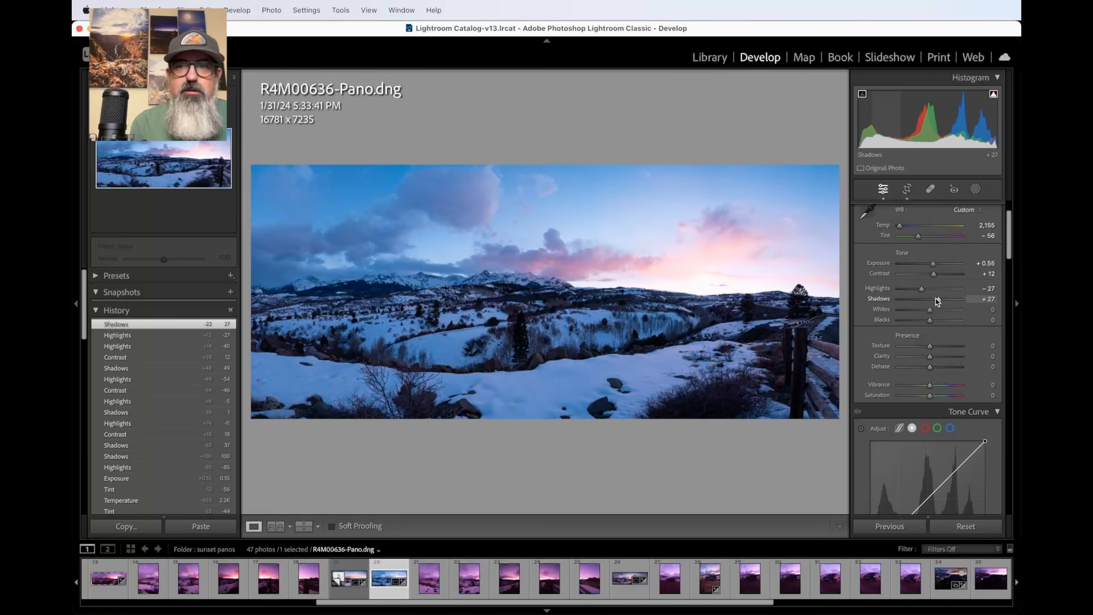
{"action": "left_click", "coordinate": [657, 278]}
{"action": "left_click", "coordinate": [657, 278]}
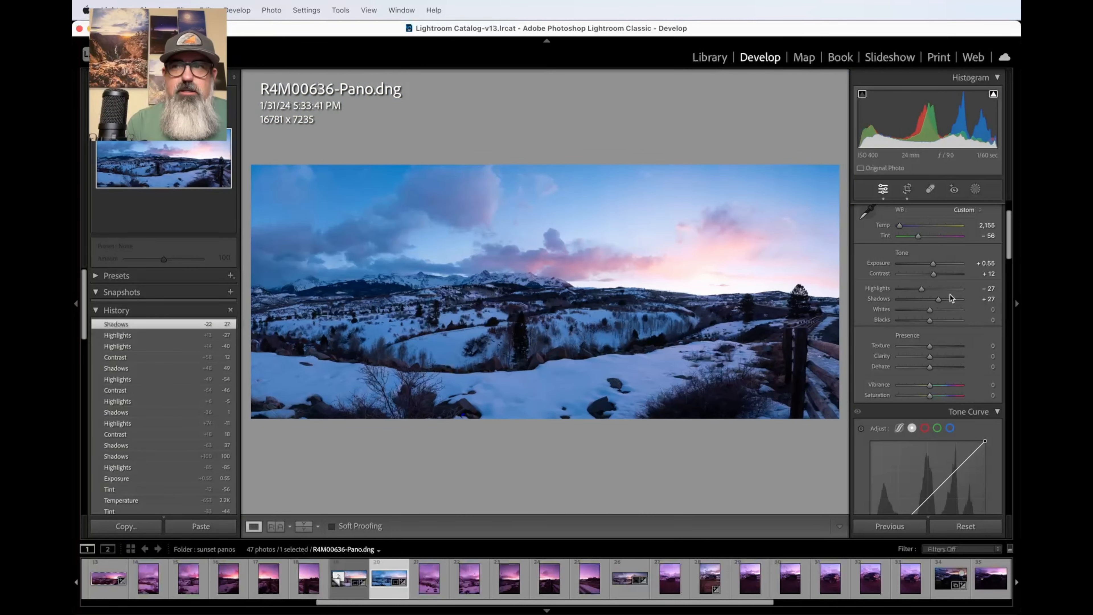
Step: Examine the snowy hillside, the dark trees and the mountain range up close, and return to the full panorama
{"action": "scroll", "coordinate": [949, 294], "scroll_direction": "down", "scroll_amount": 2}
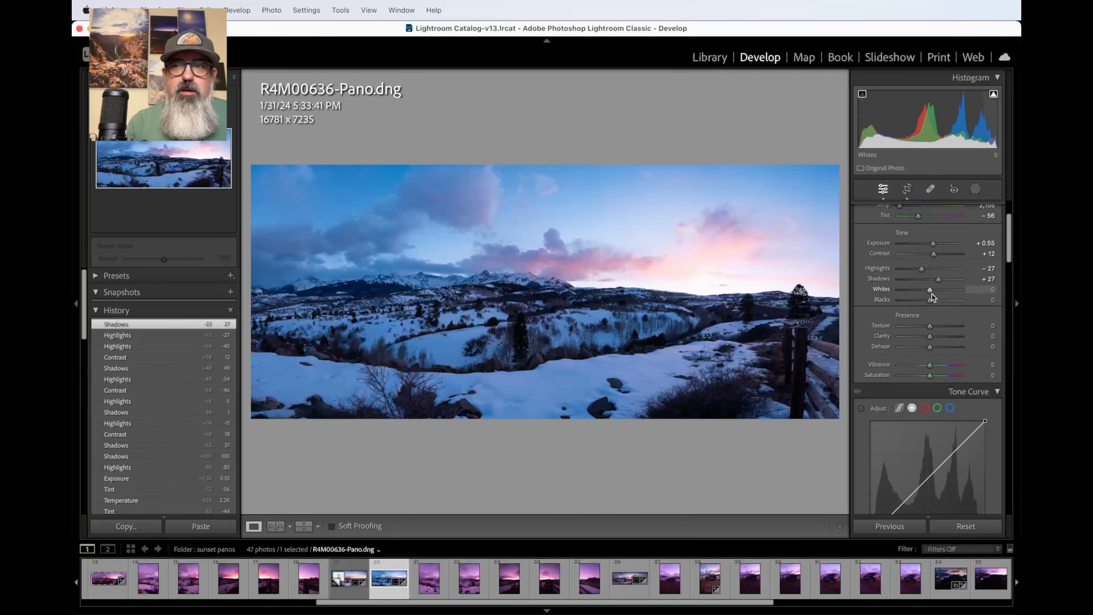
{"action": "left_click", "coordinate": [634, 328]}
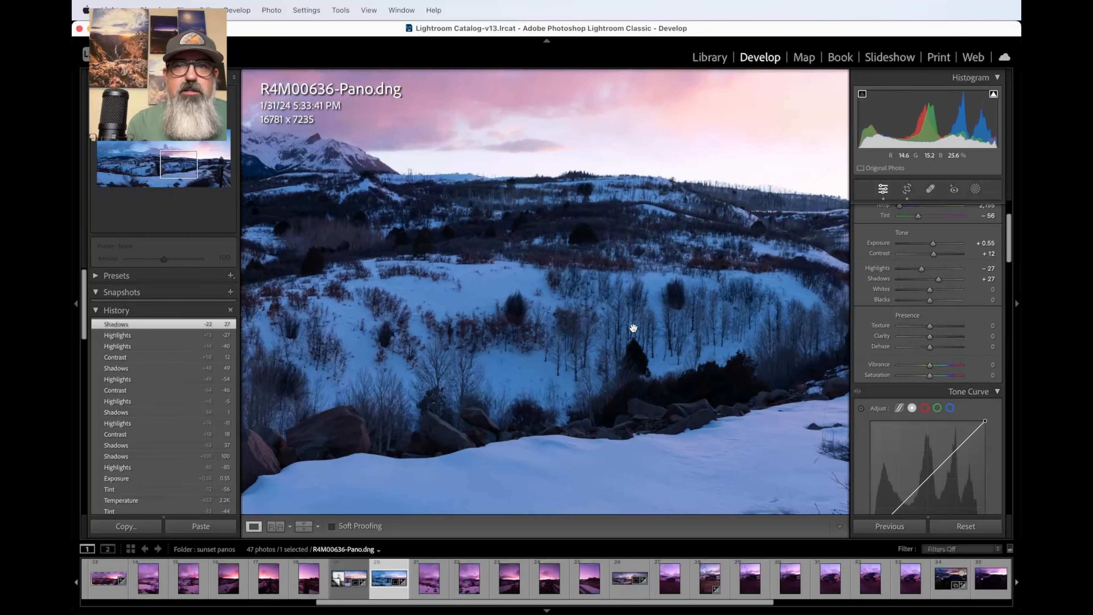
{"action": "scroll", "coordinate": [633, 328], "scroll_direction": "up", "scroll_amount": 1}
{"action": "scroll", "coordinate": [633, 328], "scroll_direction": "left", "scroll_amount": 6}
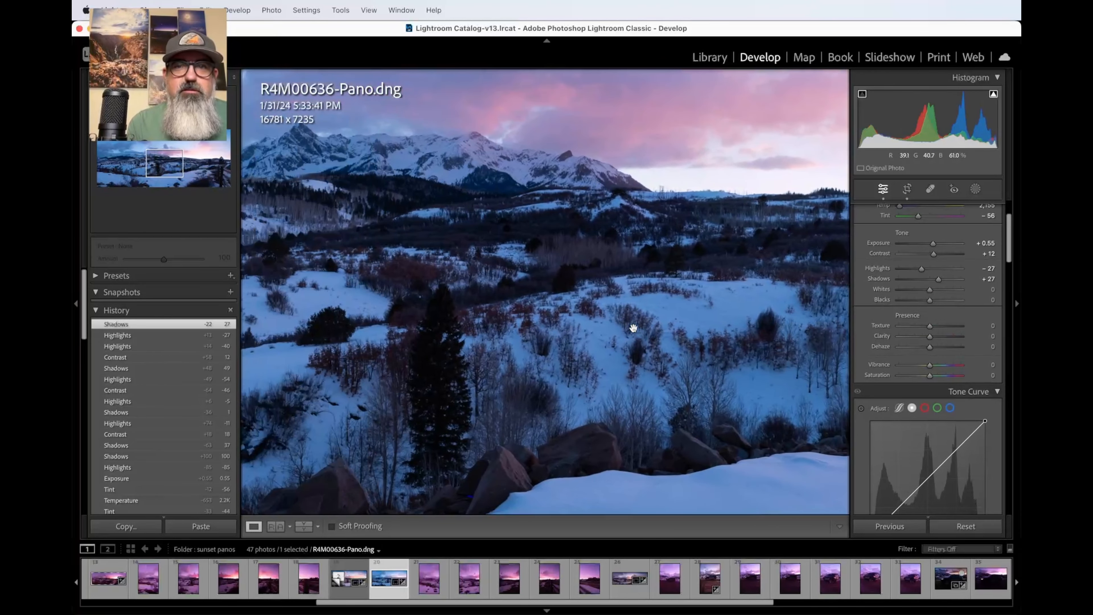
{"action": "scroll", "coordinate": [480, 366], "scroll_direction": "left", "scroll_amount": 2}
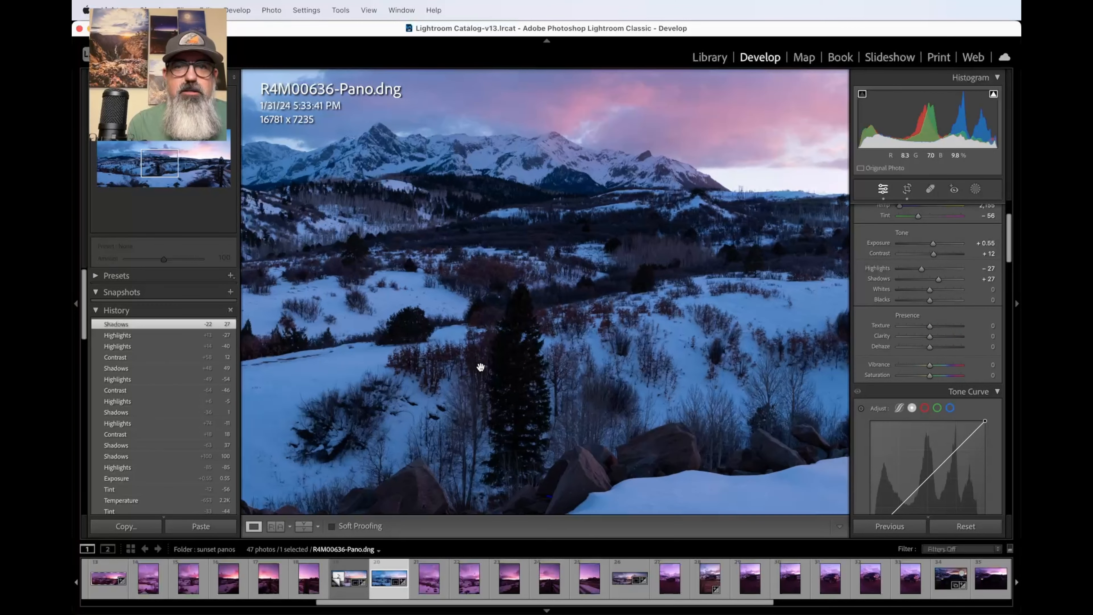
{"action": "left_click", "coordinate": [479, 369]}
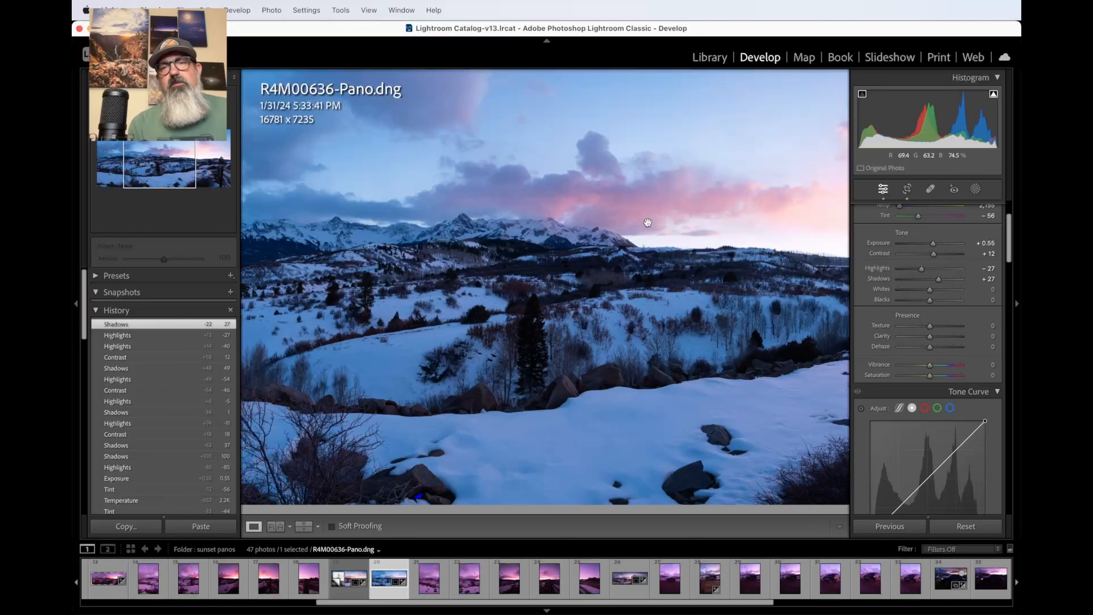
{"action": "left_click", "coordinate": [633, 228]}
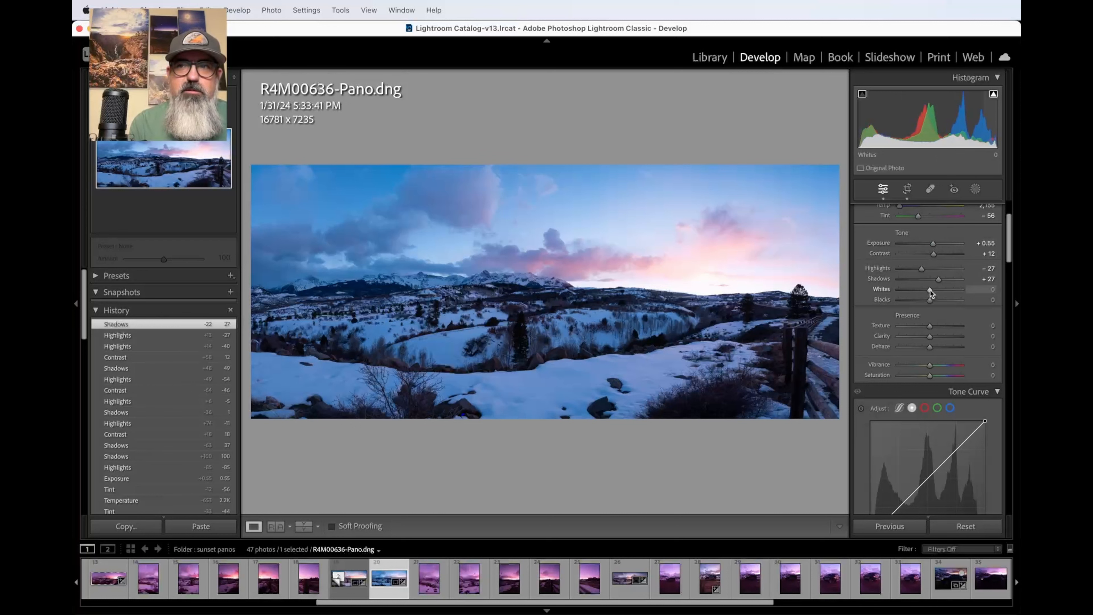
Step: Test the whites and the blacks at −100, and settle on whites at −41 and blacks at +31
{"action": "left_click_drag", "start_coordinate": [930, 292], "coordinate": [875, 304]}
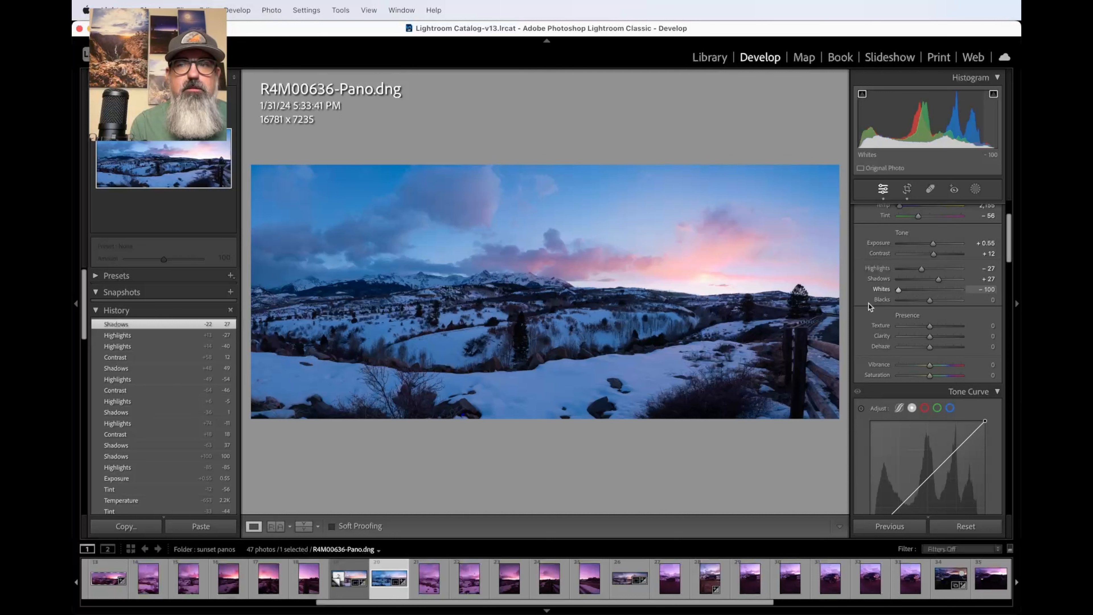
{"action": "left_click_drag", "start_coordinate": [868, 303], "coordinate": [845, 322]}
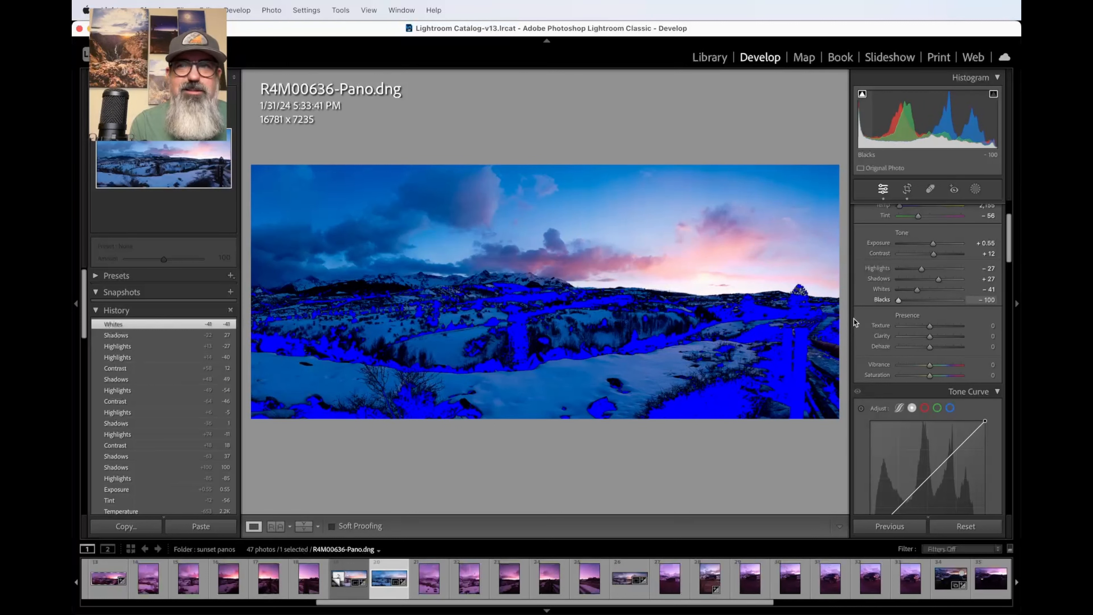
{"action": "left_click_drag", "start_coordinate": [898, 300], "coordinate": [926, 297]}
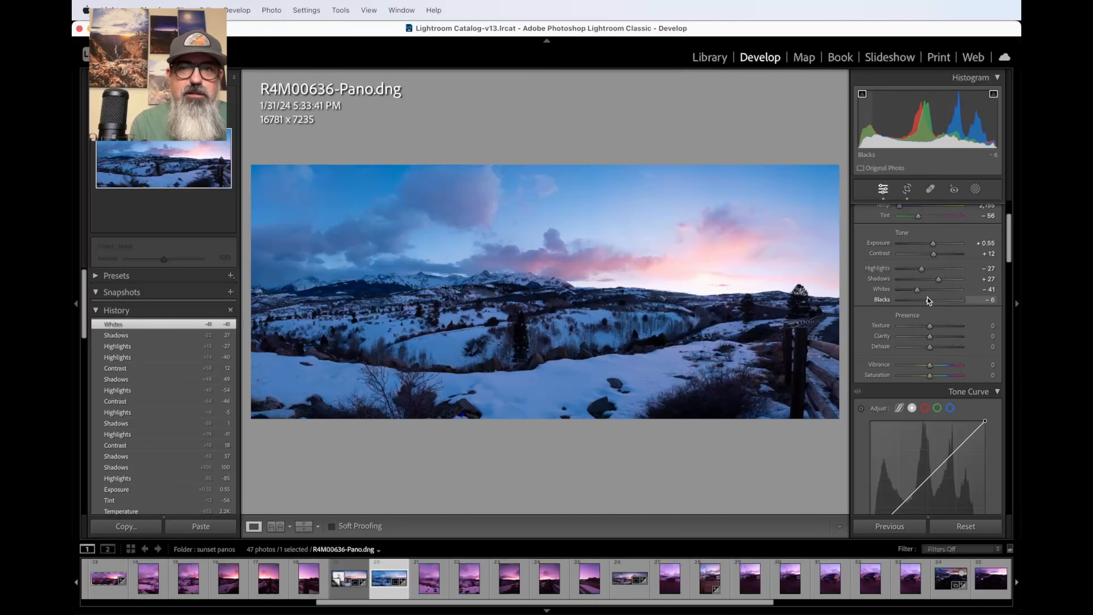
{"action": "left_click_drag", "start_coordinate": [928, 297], "coordinate": [941, 296]}
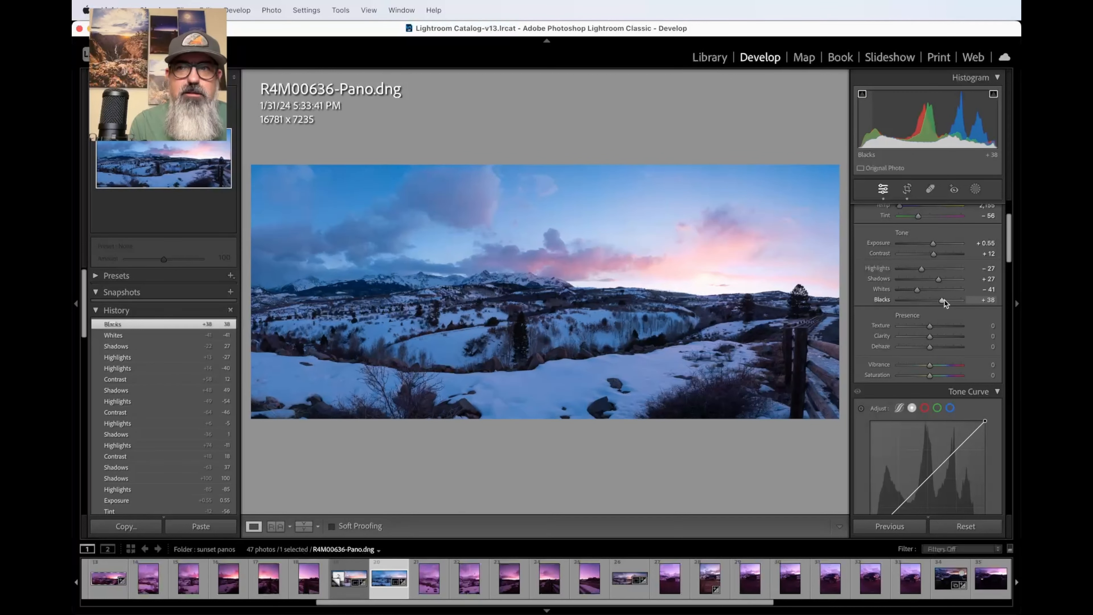
{"action": "left_click_drag", "start_coordinate": [943, 300], "coordinate": [941, 300]}
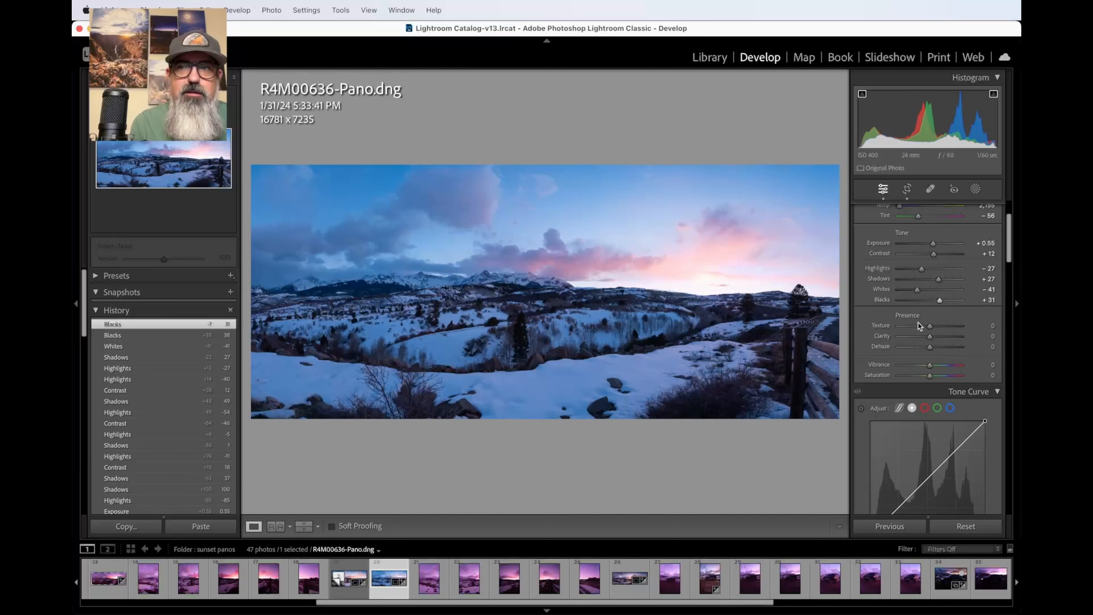
Step: Examine the shrubs on the snowy hillside at several high magnifications
{"action": "scroll", "coordinate": [893, 361], "scroll_direction": "down", "scroll_amount": 2}
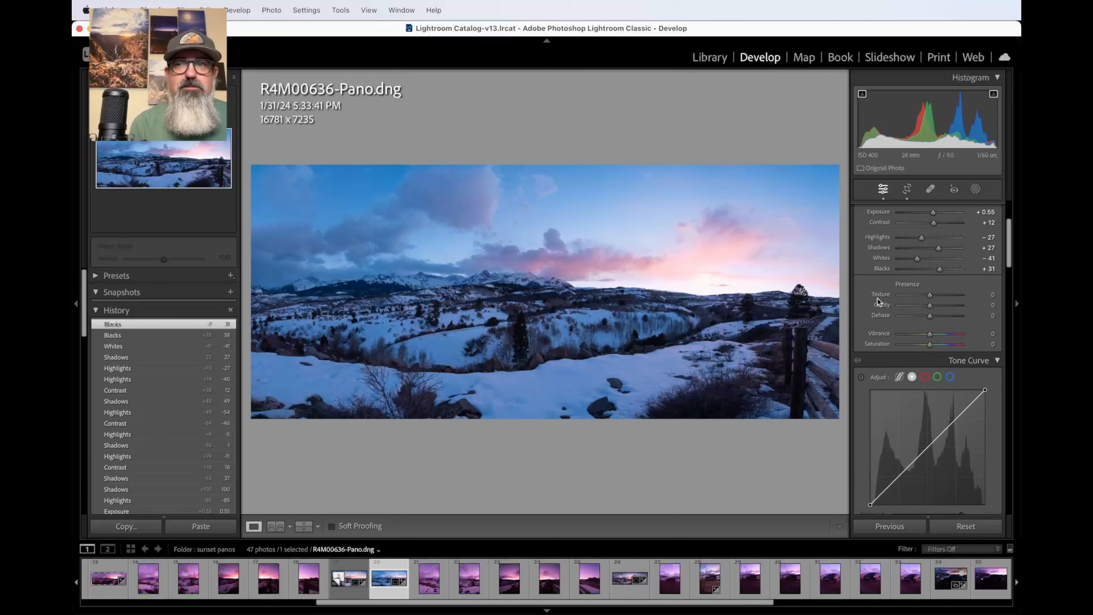
{"action": "scroll", "coordinate": [878, 299], "scroll_direction": "down", "scroll_amount": 1}
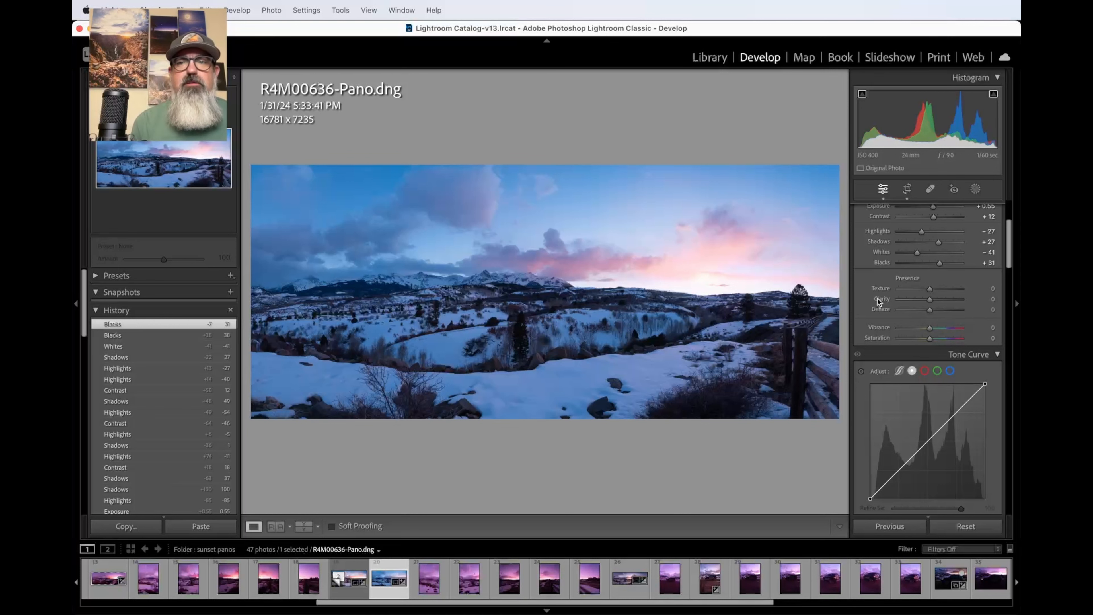
{"action": "left_click", "coordinate": [585, 334]}
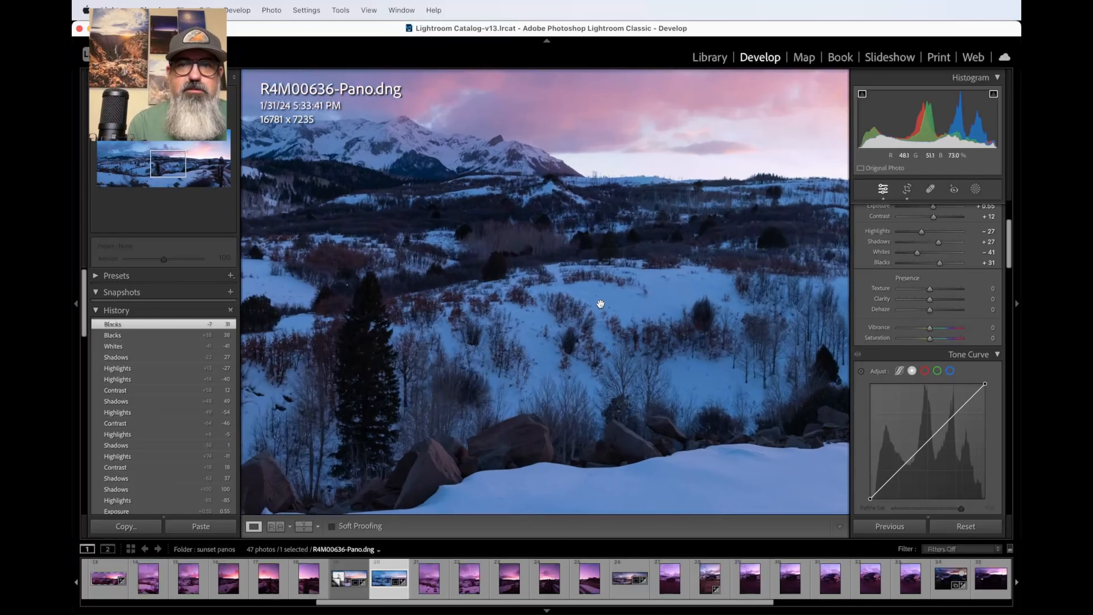
{"action": "key", "text": "super+equal"}
{"action": "key", "text": "super+equal"}
{"action": "key", "text": "super+equal"}
{"action": "key", "text": "super+minus"}
{"action": "key", "text": "super+minus"}
{"action": "key", "text": "super+minus"}
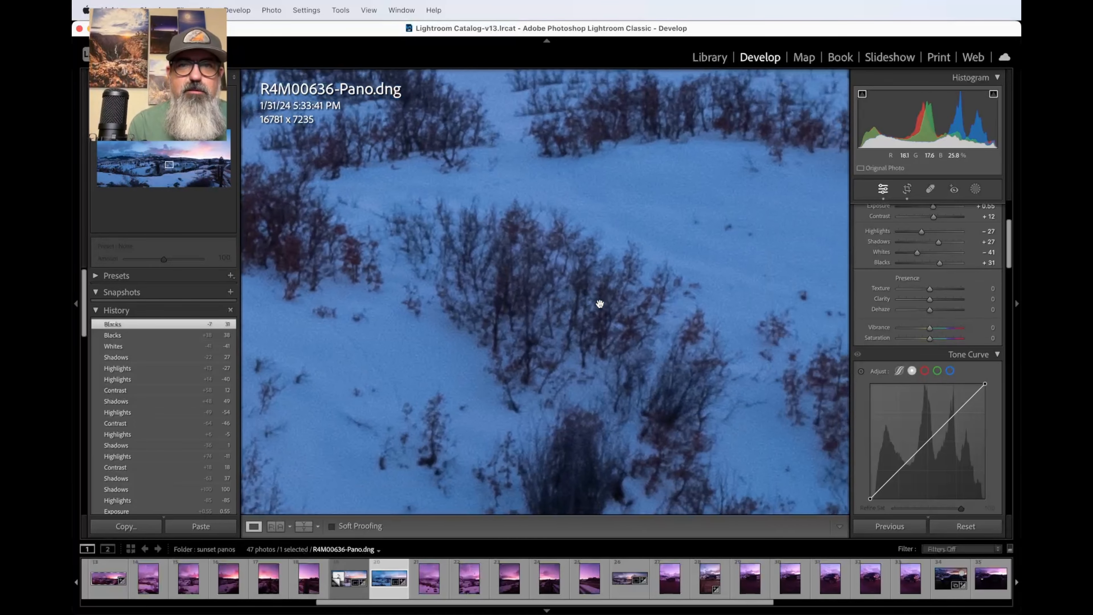
{"action": "key", "text": "super+equal"}
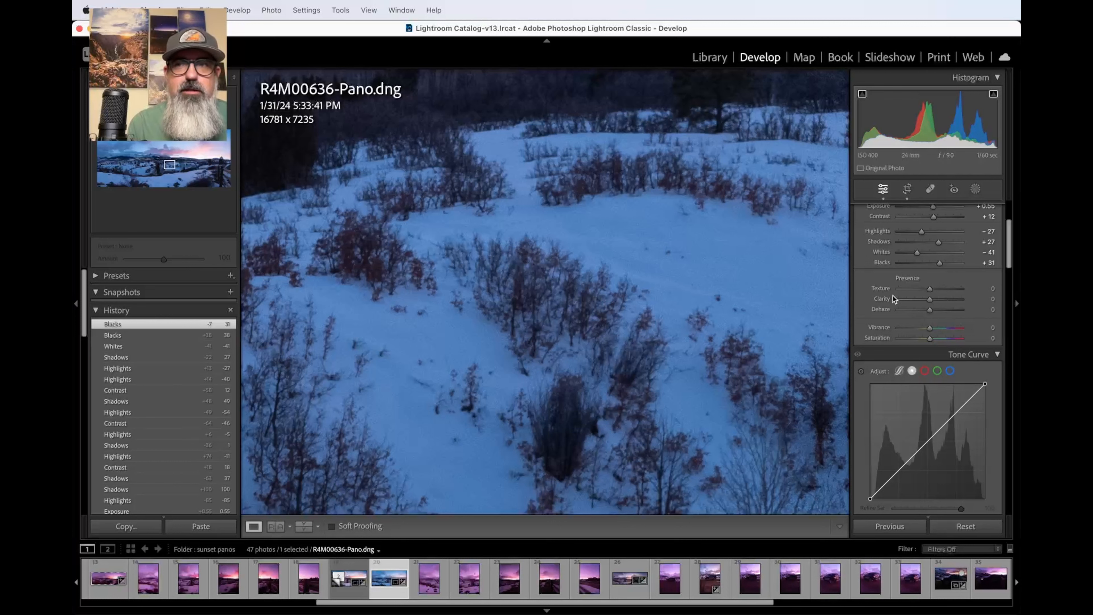
{"action": "scroll", "coordinate": [892, 297], "scroll_direction": "up", "scroll_amount": 3}
{"action": "scroll", "coordinate": [892, 297], "scroll_direction": "down", "scroll_amount": 1}
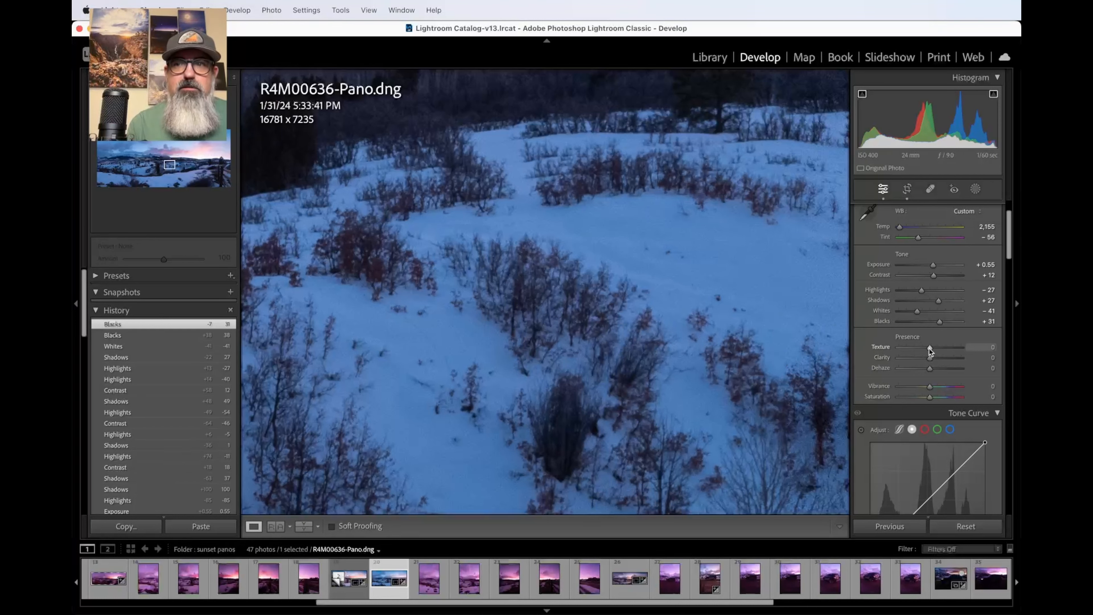
Step: Compare the texture extremes of −100 and +100 on the shrubs and snow
{"action": "left_click_drag", "start_coordinate": [929, 350], "coordinate": [939, 349]}
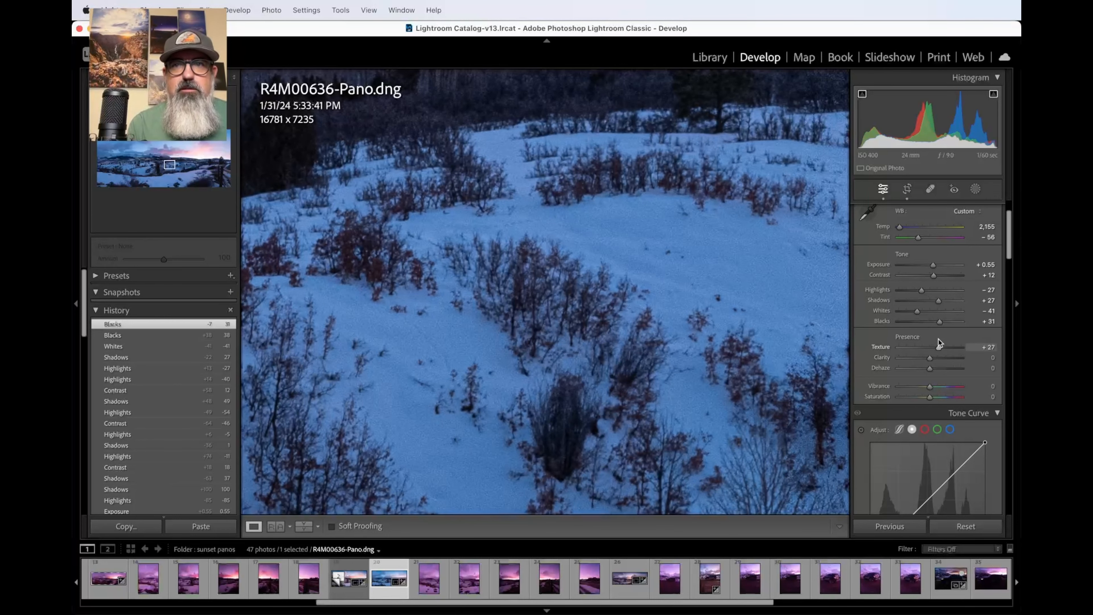
{"action": "mouse_move", "coordinate": [960, 347]}
{"action": "left_mouse_down"}
{"action": "mouse_move", "coordinate": [913, 353]}
{"action": "mouse_move", "coordinate": [961, 345]}
{"action": "left_mouse_up"}
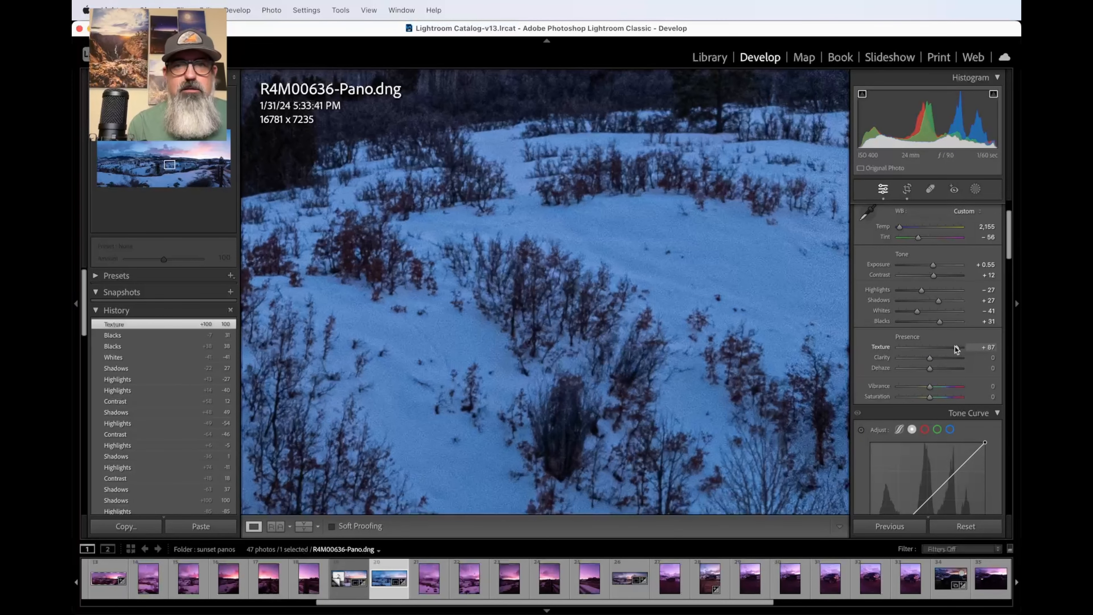
{"action": "left_click_drag", "start_coordinate": [955, 346], "coordinate": [875, 363]}
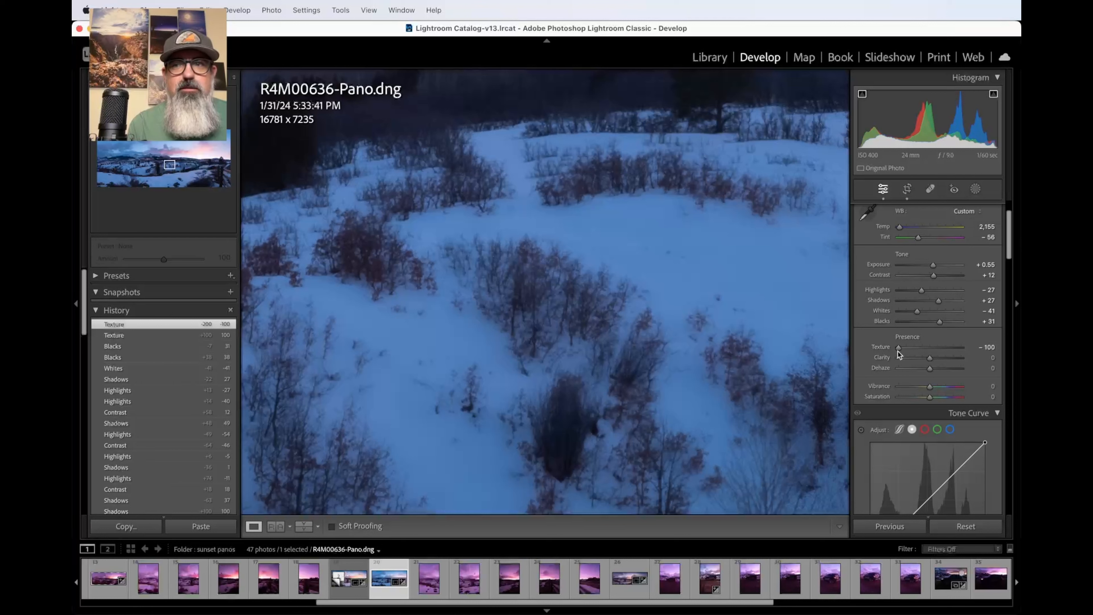
{"action": "scroll", "coordinate": [912, 350], "scroll_direction": "down", "scroll_amount": 1}
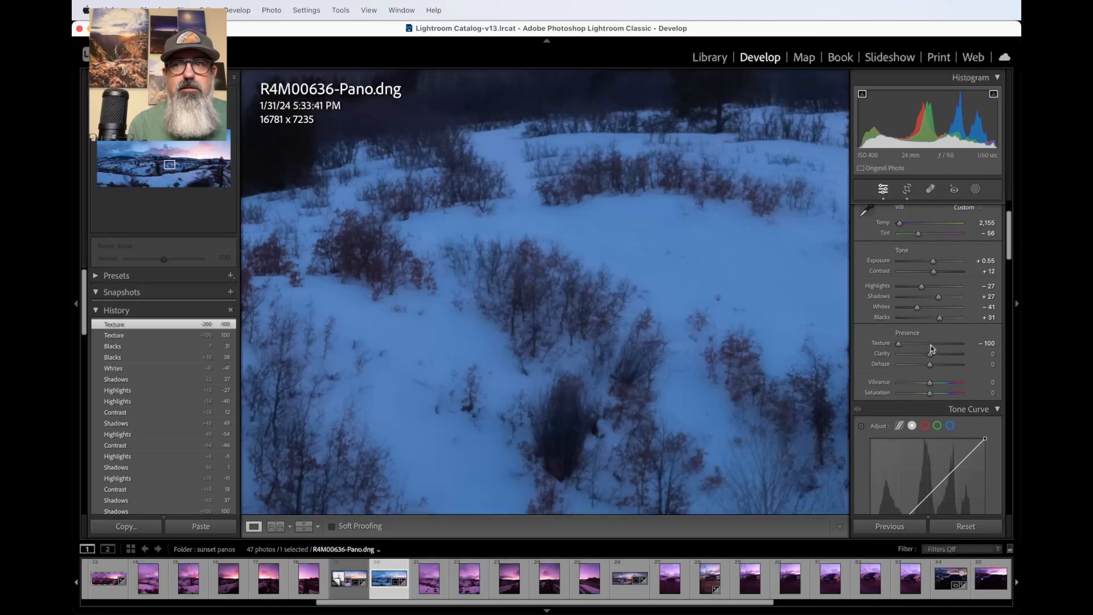
{"action": "left_click_drag", "start_coordinate": [898, 344], "coordinate": [990, 322]}
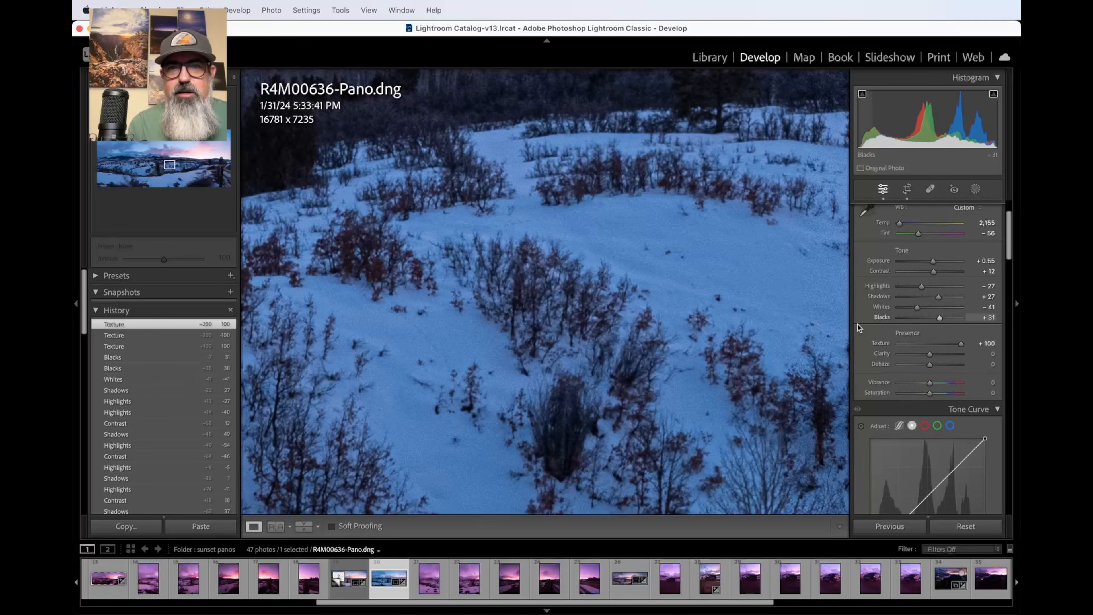
Step: Examine the shrubs and snow at maximum texture, and settle on a texture of +6
{"action": "left_click", "coordinate": [690, 274]}
{"action": "left_click", "coordinate": [567, 329]}
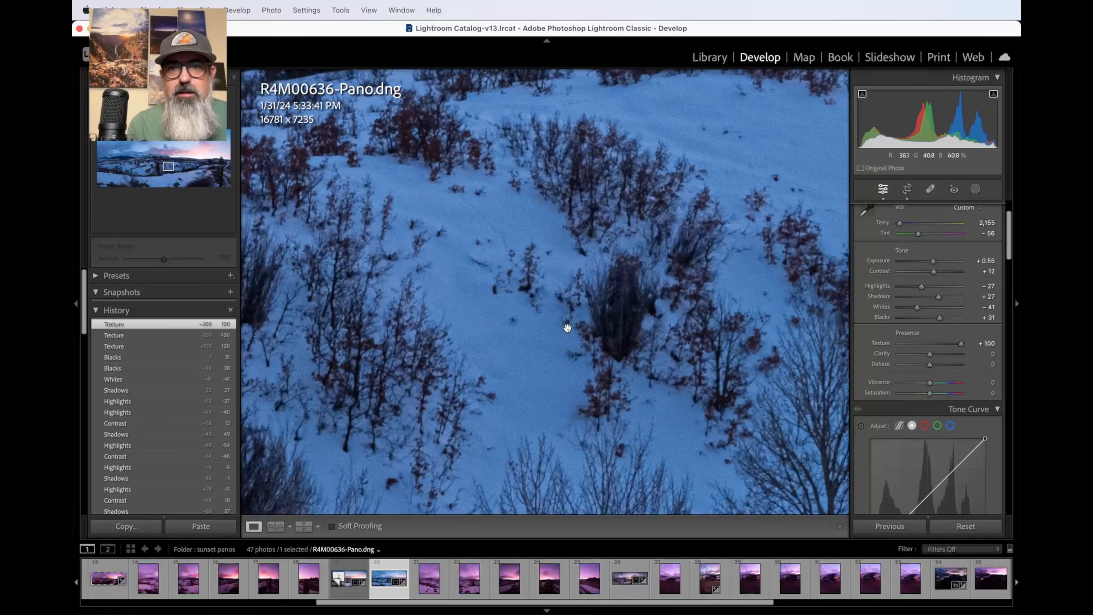
{"action": "scroll", "coordinate": [720, 216], "scroll_direction": "right", "scroll_amount": 3}
{"action": "scroll", "coordinate": [720, 216], "scroll_direction": "up", "scroll_amount": 2}
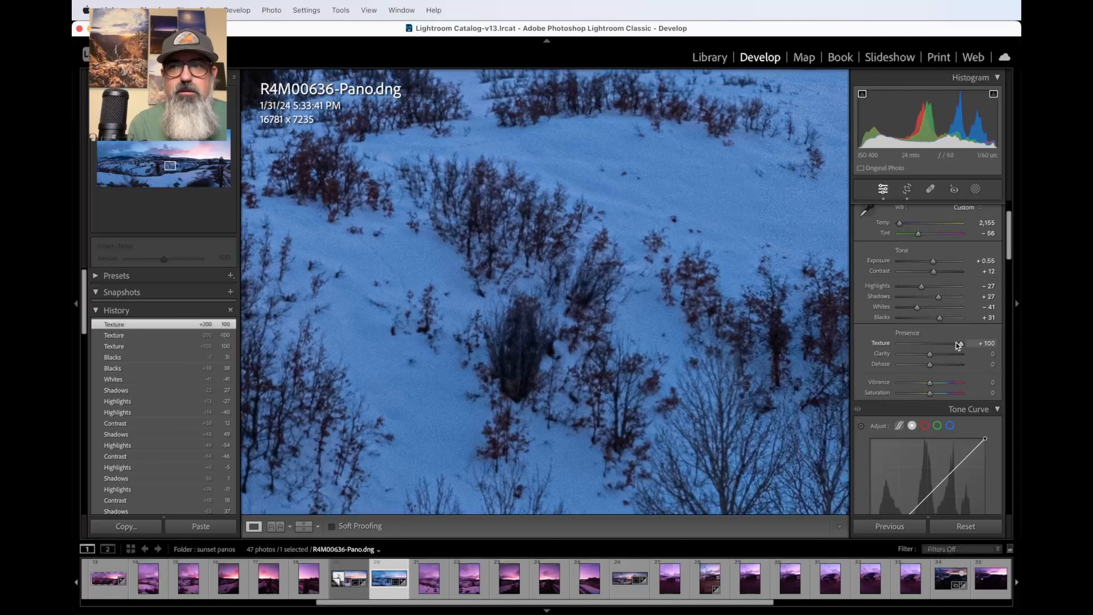
{"action": "left_click_drag", "start_coordinate": [927, 348], "coordinate": [965, 339]}
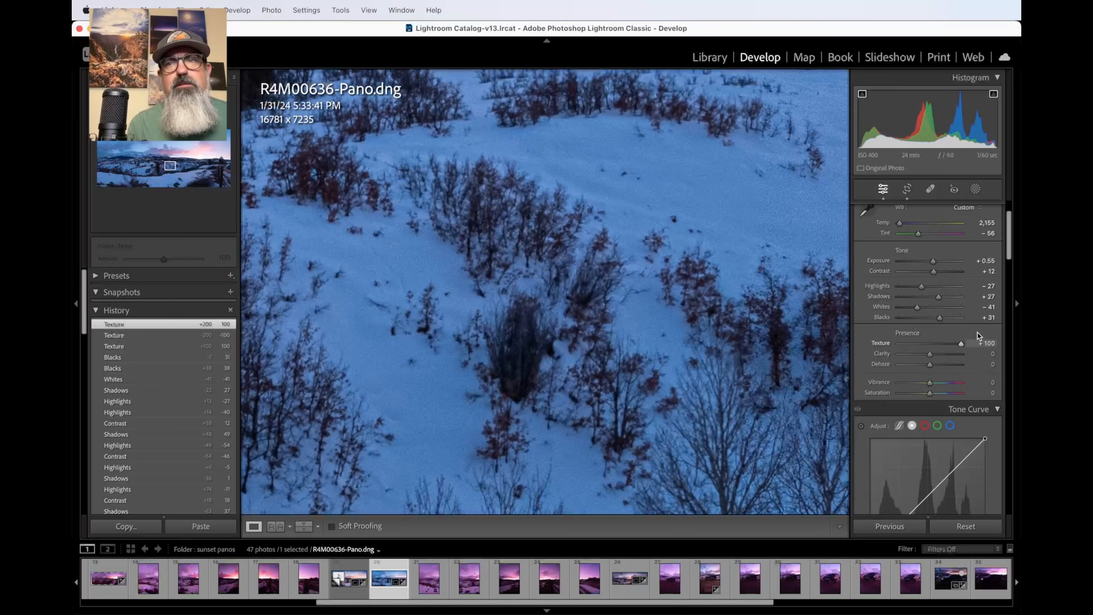
{"action": "scroll", "coordinate": [786, 307], "scroll_direction": "right", "scroll_amount": 5}
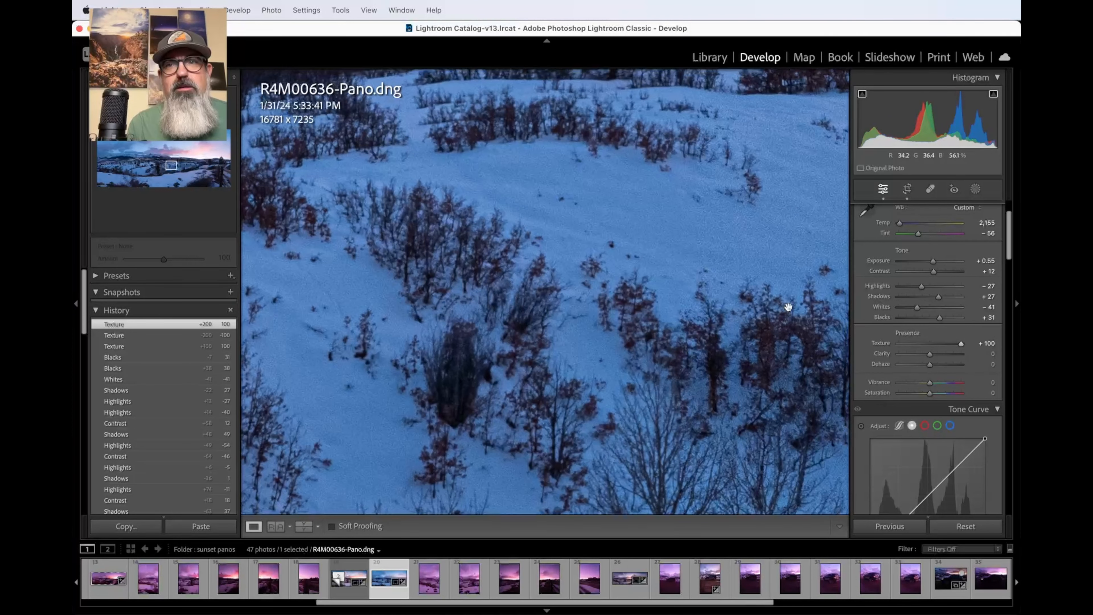
{"action": "scroll", "coordinate": [787, 306], "scroll_direction": "left", "scroll_amount": 5}
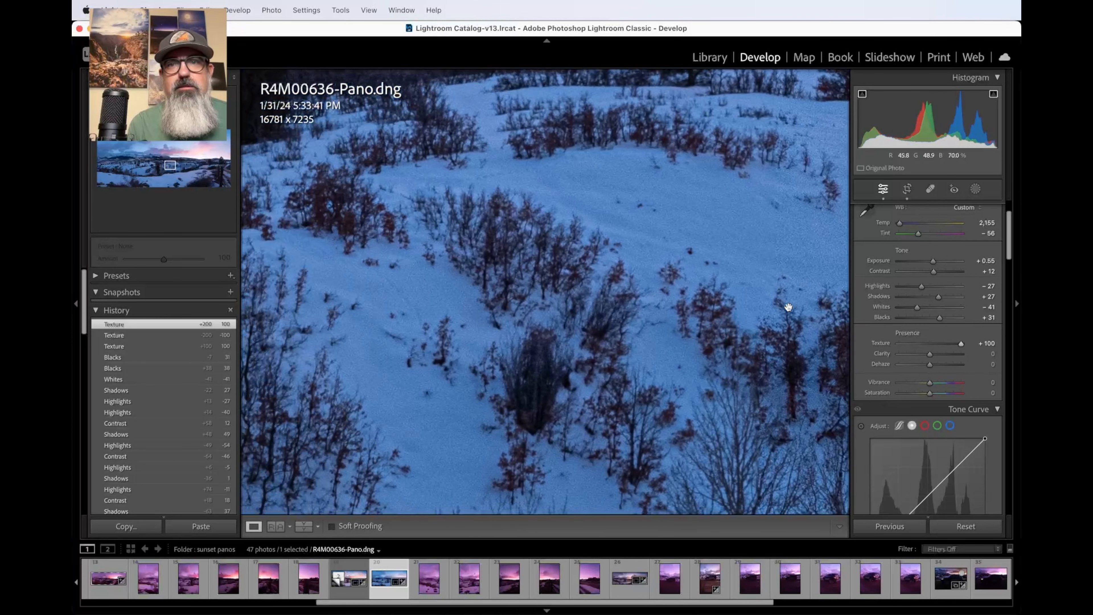
{"action": "left_click_drag", "start_coordinate": [960, 342], "coordinate": [929, 349]}
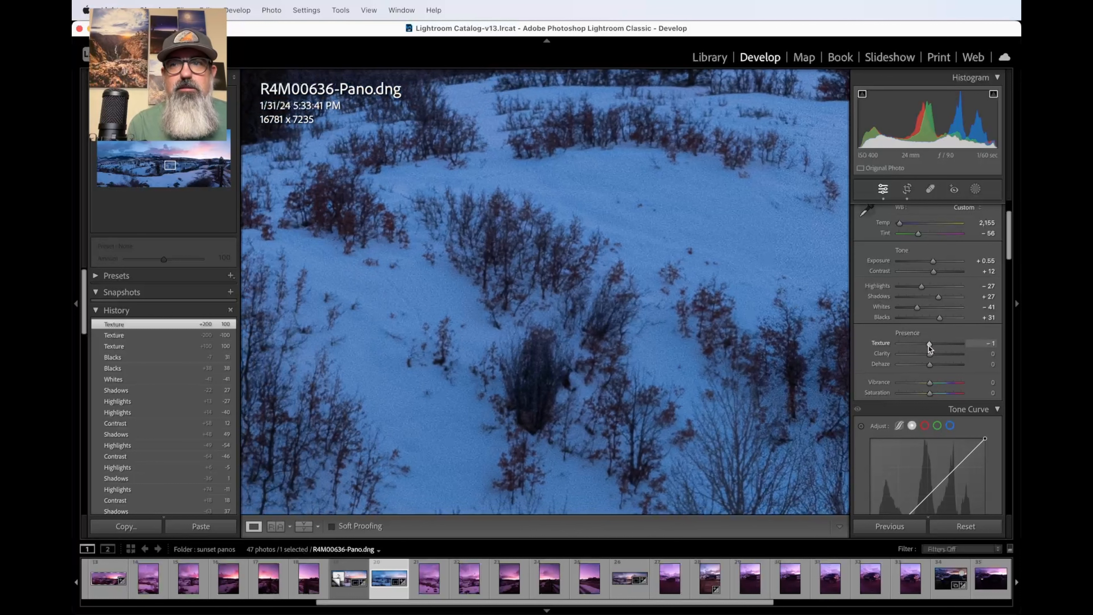
{"action": "left_click_drag", "start_coordinate": [928, 346], "coordinate": [930, 346]}
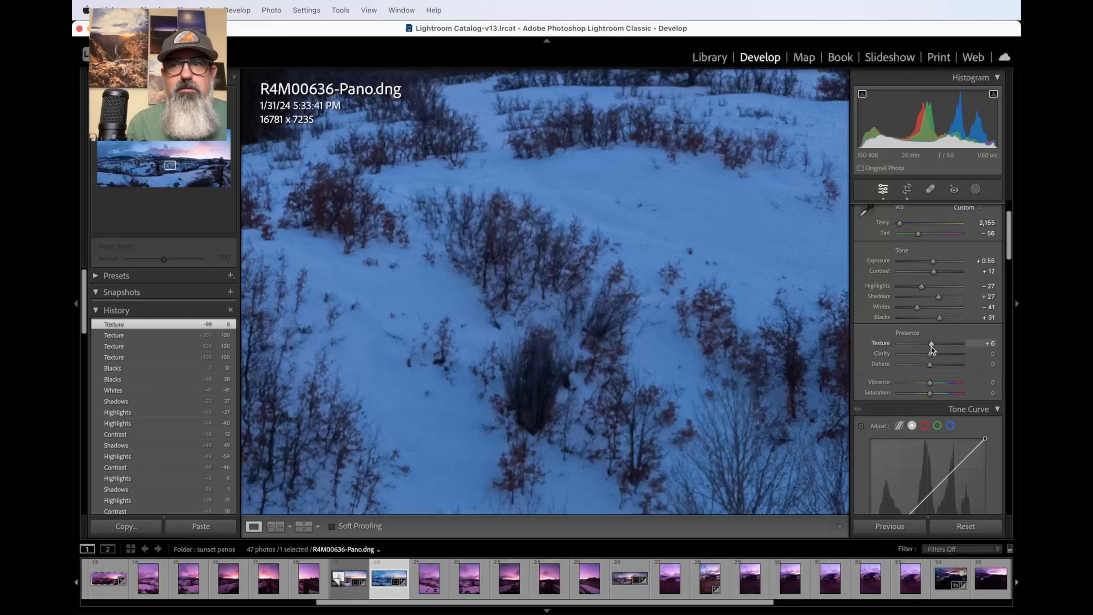
Step: Test the clarity at +33 on the snowy hillside, and settle on −27
{"action": "mouse_move", "coordinate": [929, 355]}
{"action": "left_mouse_down"}
{"action": "mouse_move", "coordinate": [988, 340]}
{"action": "mouse_move", "coordinate": [940, 353]}
{"action": "left_mouse_up"}
{"action": "left_click", "coordinate": [624, 378]}
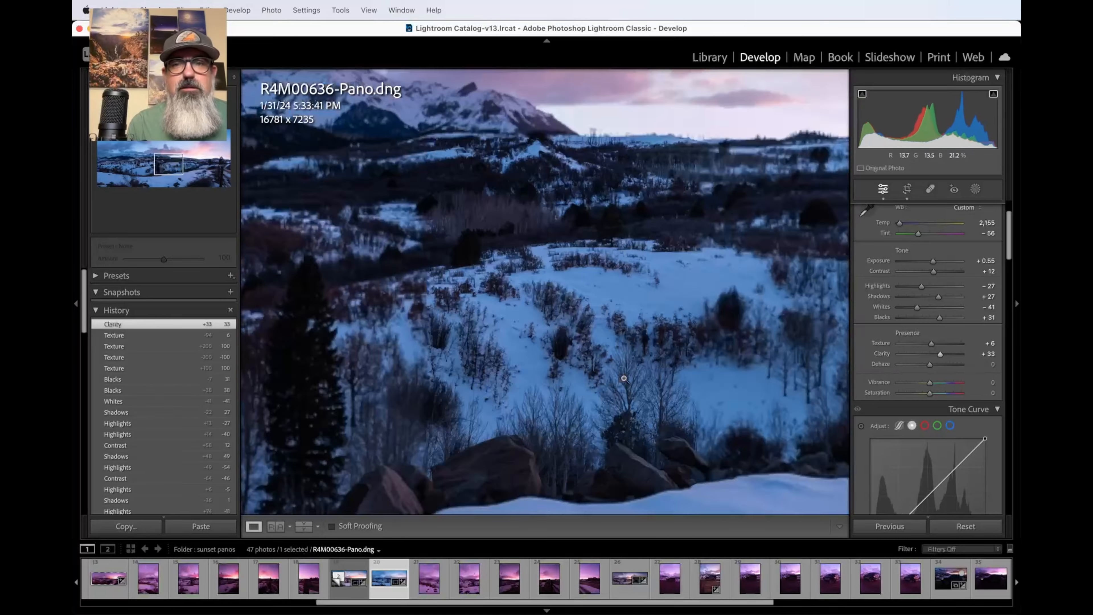
{"action": "left_click_drag", "start_coordinate": [585, 334], "coordinate": [585, 334]}
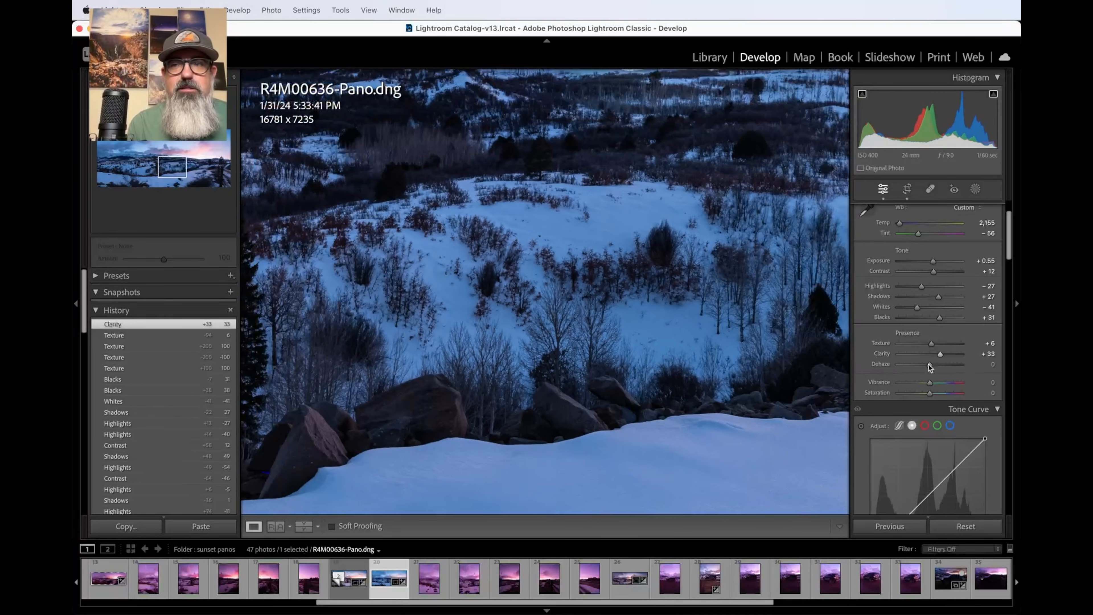
{"action": "mouse_move", "coordinate": [940, 352]}
{"action": "left_mouse_down"}
{"action": "mouse_move", "coordinate": [926, 353]}
{"action": "mouse_move", "coordinate": [954, 345]}
{"action": "mouse_move", "coordinate": [921, 354]}
{"action": "left_mouse_up"}
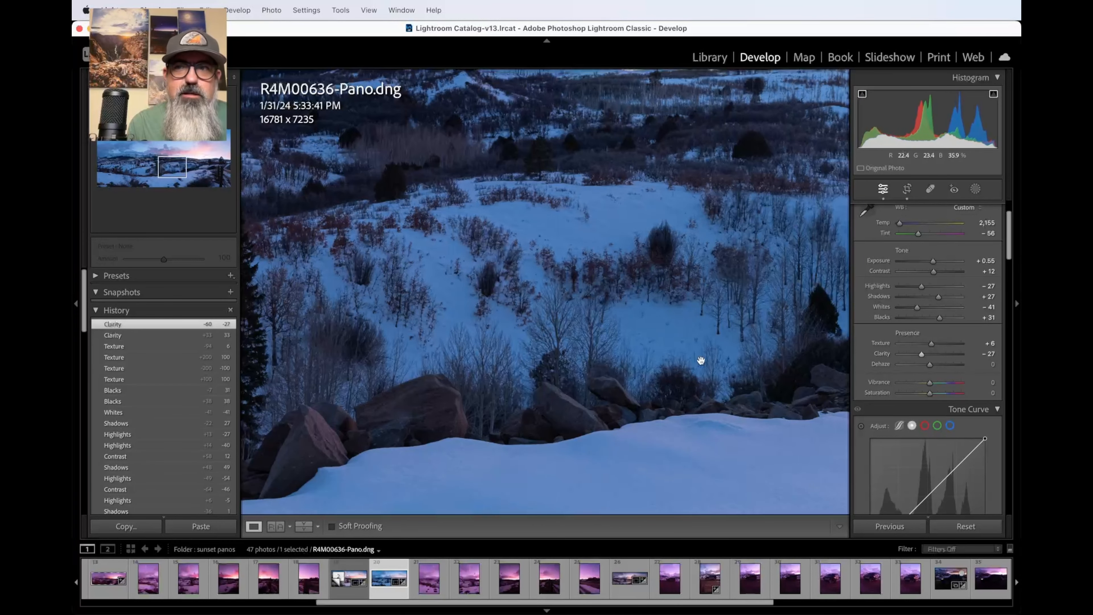
Step: Examine the effect of the negative clarity on the hillside, the boulders, the mountains and the sunset clouds
{"action": "left_click_drag", "start_coordinate": [696, 332], "coordinate": [695, 360]}
{"action": "scroll", "coordinate": [695, 360], "scroll_direction": "up", "scroll_amount": 10}
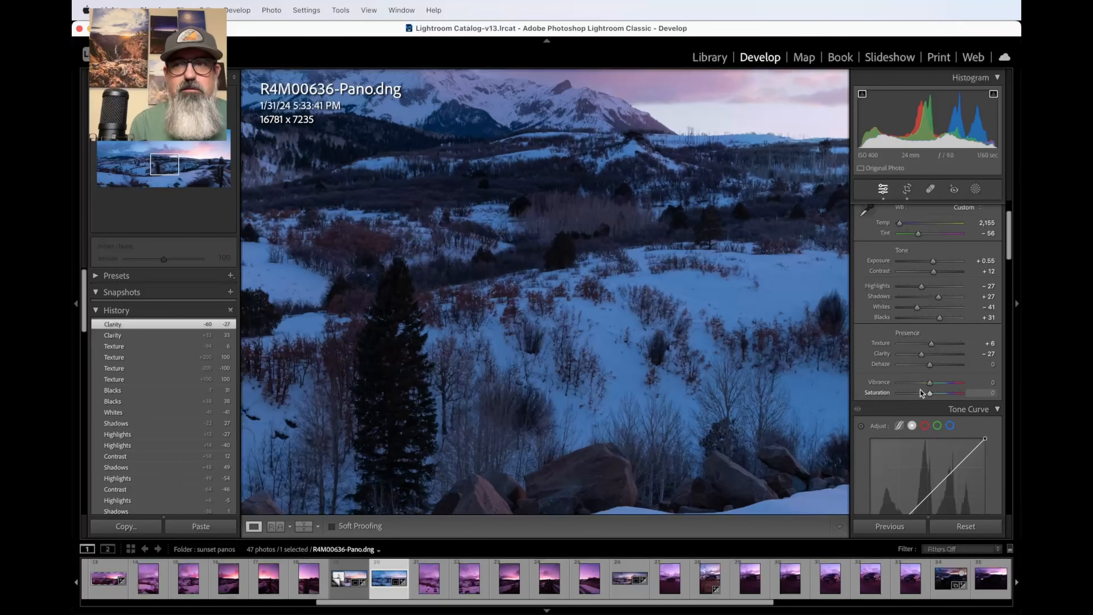
{"action": "scroll", "coordinate": [699, 412], "scroll_direction": "down", "scroll_amount": 5}
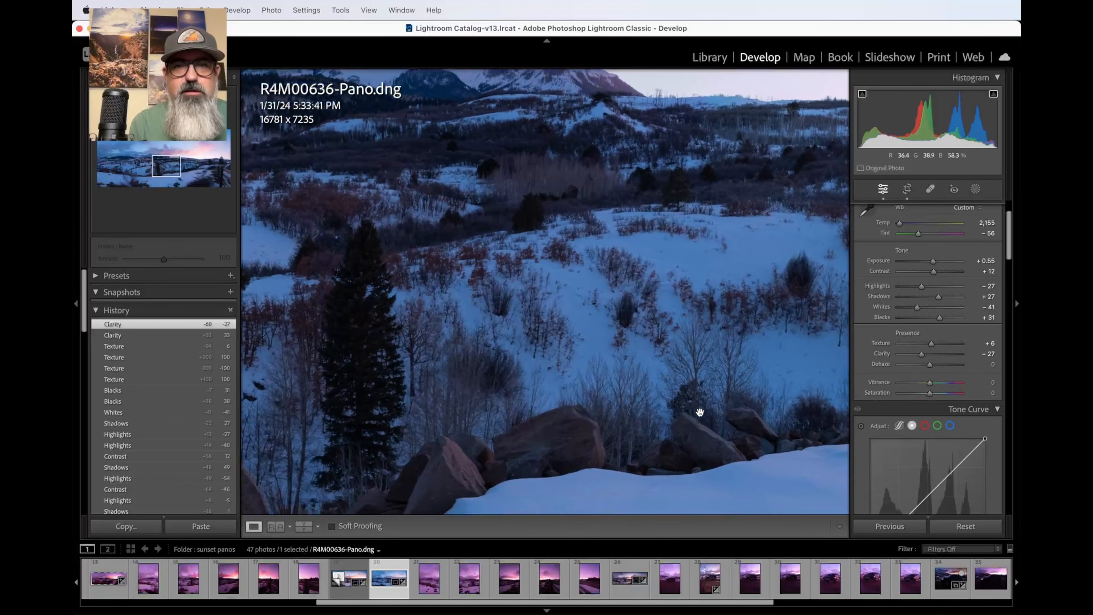
{"action": "scroll", "coordinate": [699, 412], "scroll_direction": "down", "scroll_amount": 3}
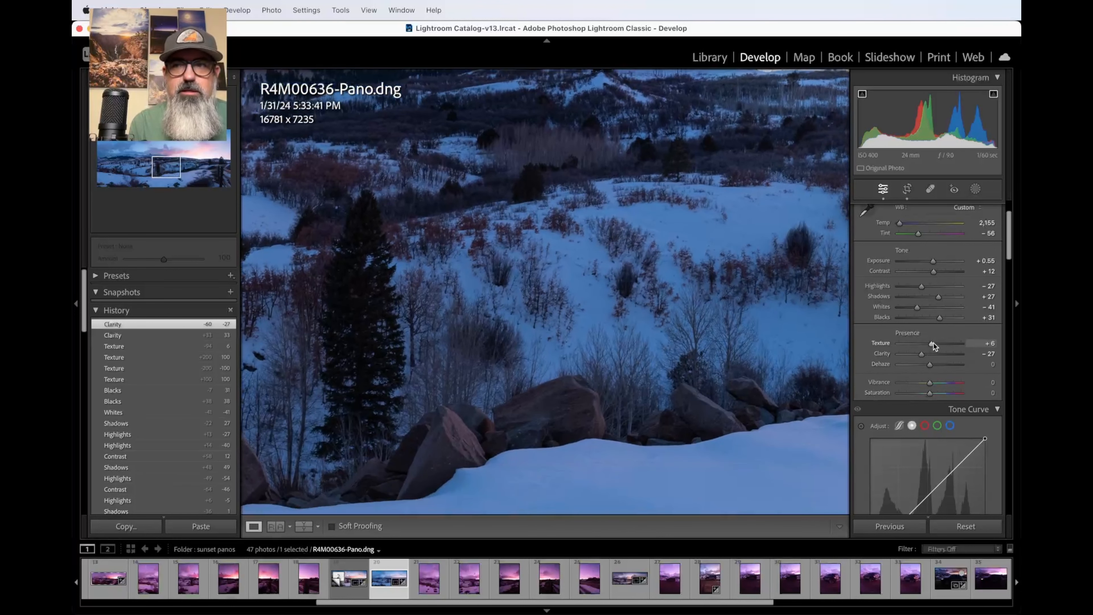
{"action": "scroll", "coordinate": [676, 440], "scroll_direction": "up", "scroll_amount": 3}
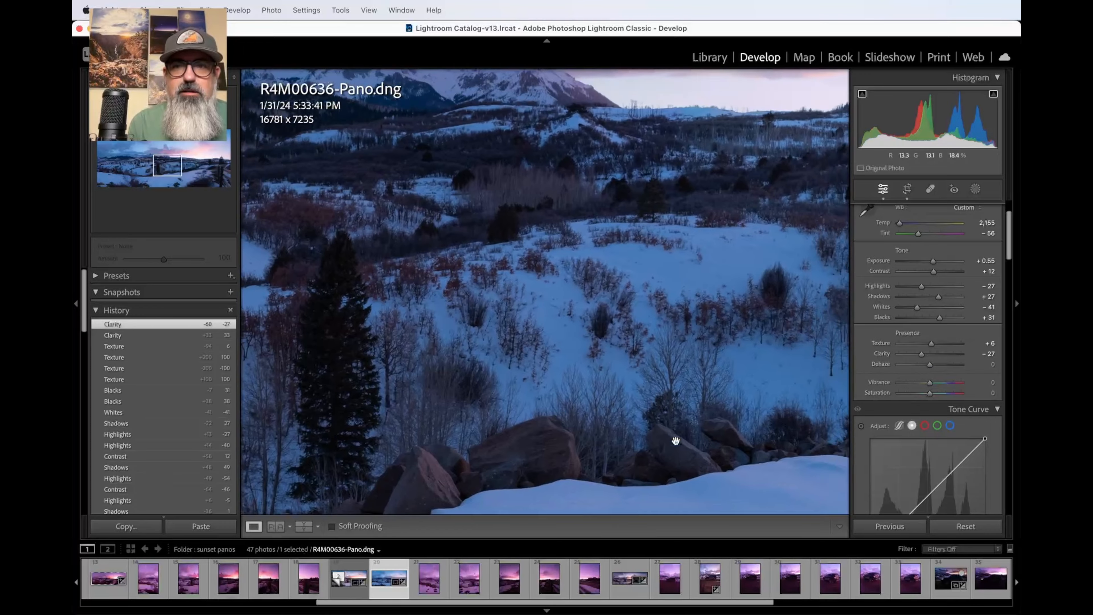
{"action": "scroll", "coordinate": [676, 440], "scroll_direction": "up", "scroll_amount": 5}
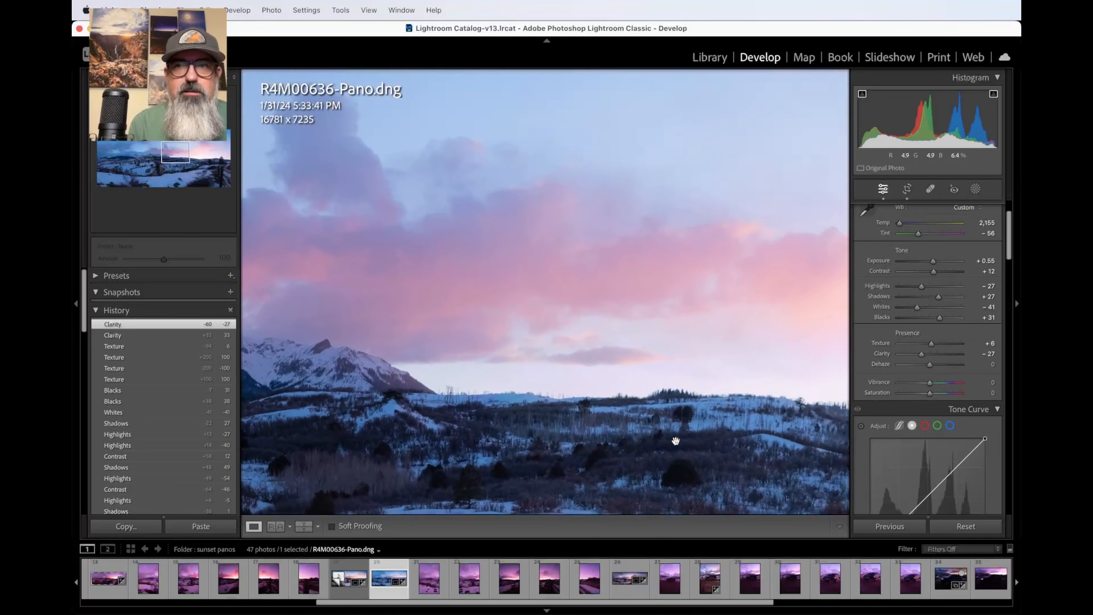
{"action": "scroll", "coordinate": [675, 440], "scroll_direction": "up", "scroll_amount": 3}
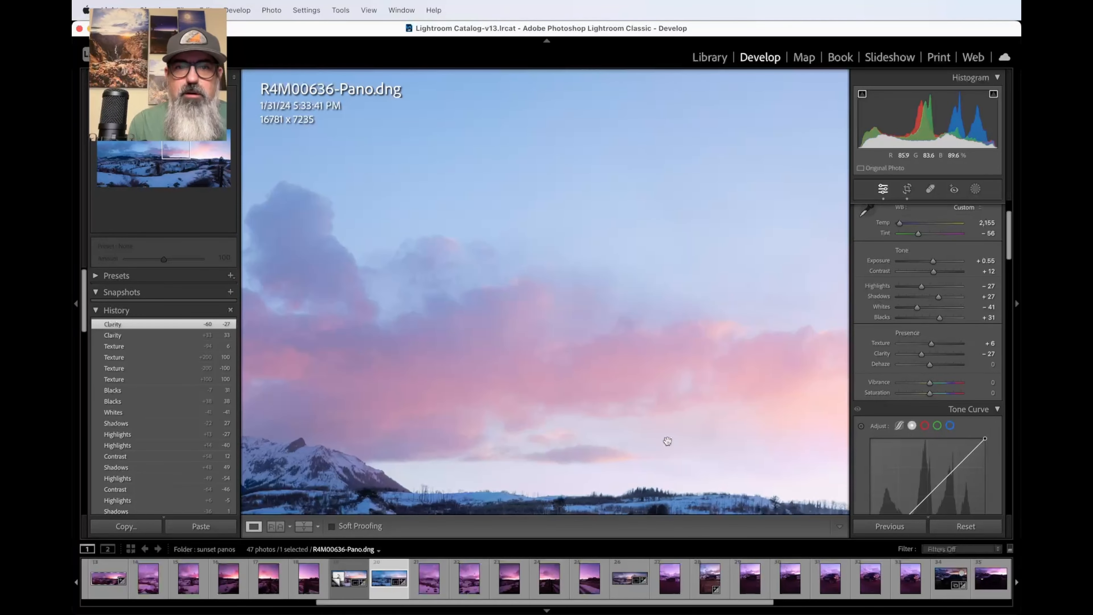
{"action": "key", "text": "super+minus"}
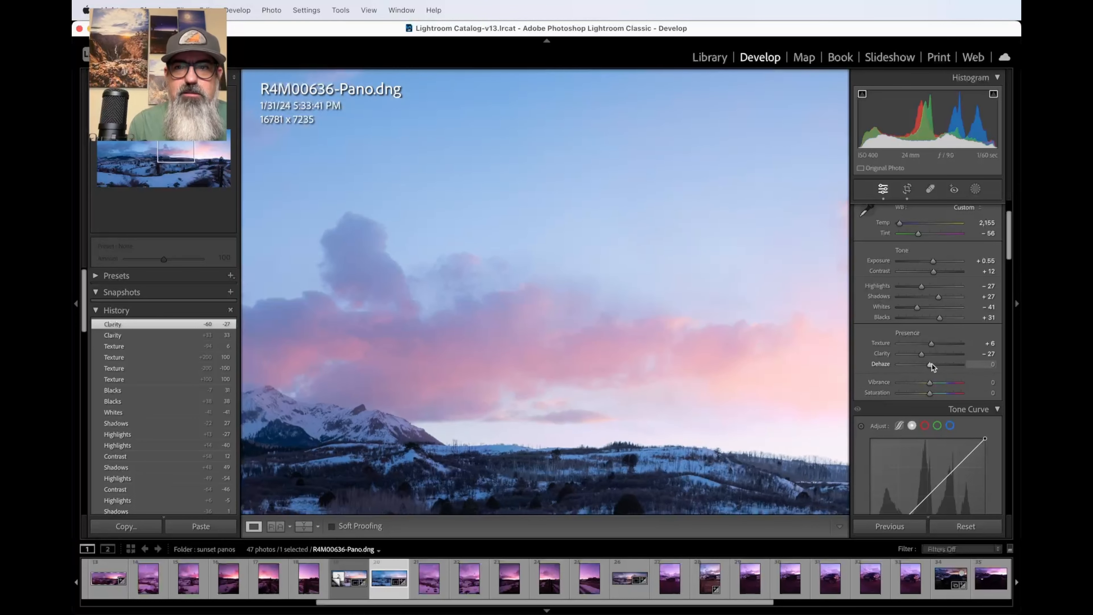
Step: Test the dehaze at +16 and −100 on the panorama, and settle on −14
{"action": "mouse_move", "coordinate": [932, 364]}
{"action": "left_mouse_down"}
{"action": "mouse_move", "coordinate": [957, 359]}
{"action": "mouse_move", "coordinate": [937, 367]}
{"action": "mouse_move", "coordinate": [952, 365]}
{"action": "left_mouse_up"}
{"action": "left_click_drag", "start_coordinate": [944, 367], "coordinate": [936, 367]}
{"action": "left_click", "coordinate": [763, 390]}
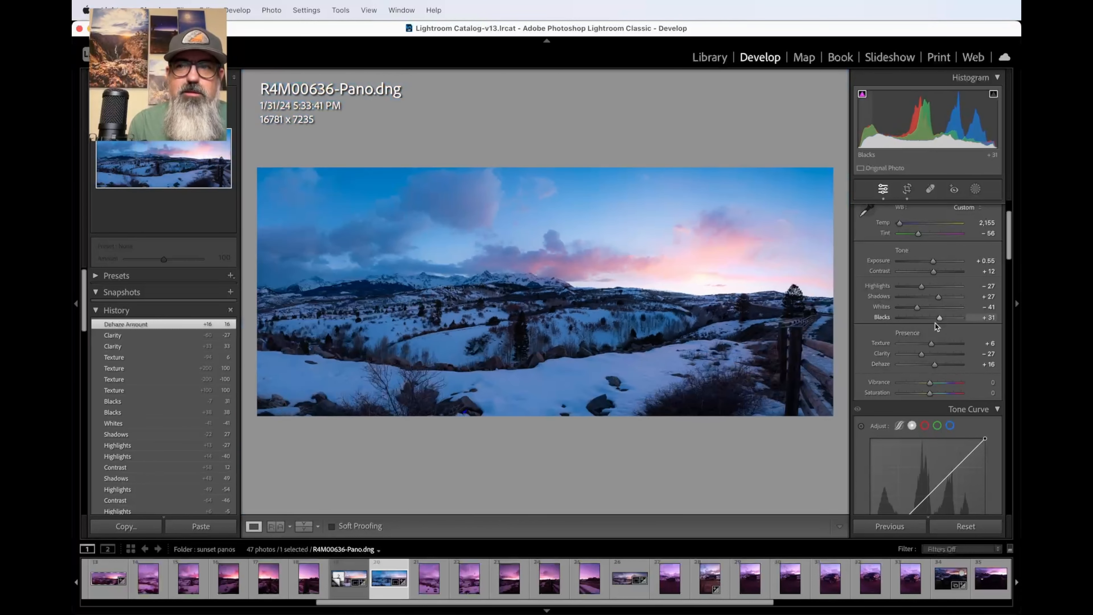
{"action": "left_click_drag", "start_coordinate": [933, 365], "coordinate": [879, 370]}
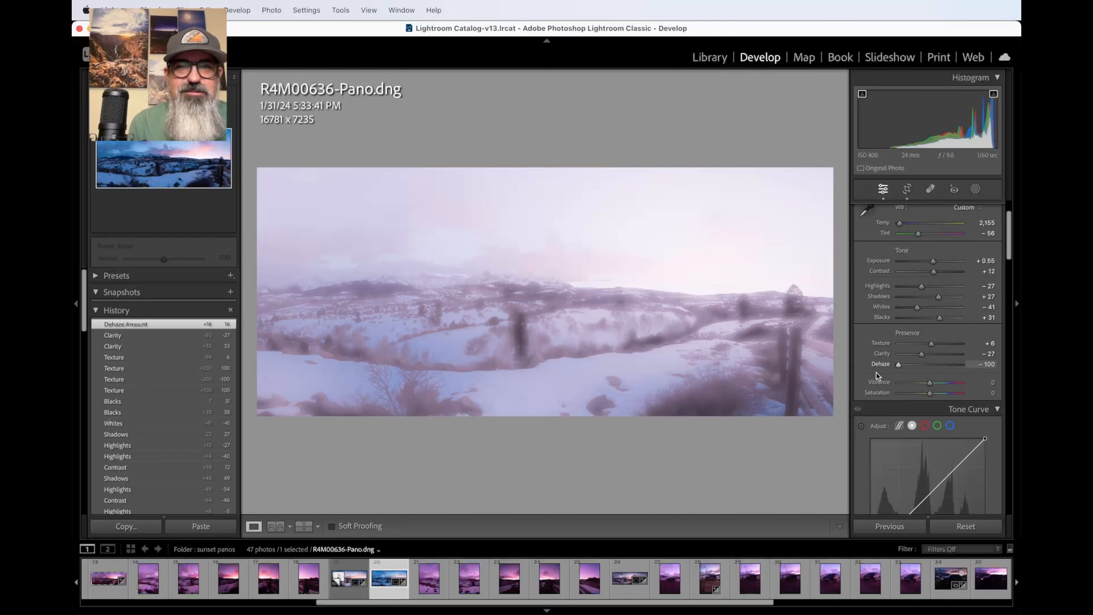
{"action": "left_click_drag", "start_coordinate": [876, 372], "coordinate": [875, 372]}
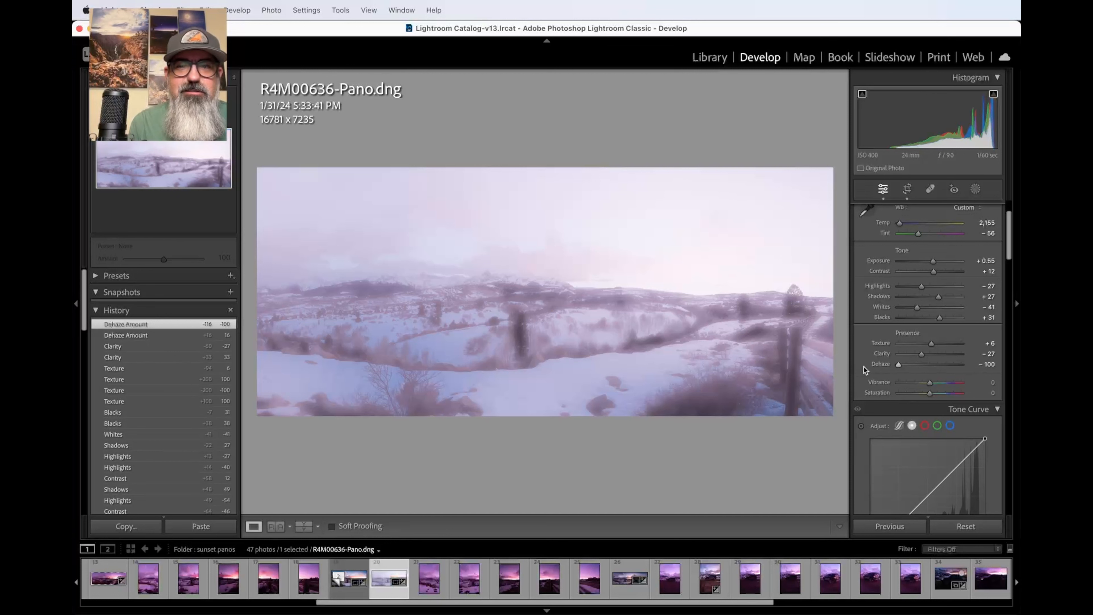
{"action": "left_click", "coordinate": [577, 338]}
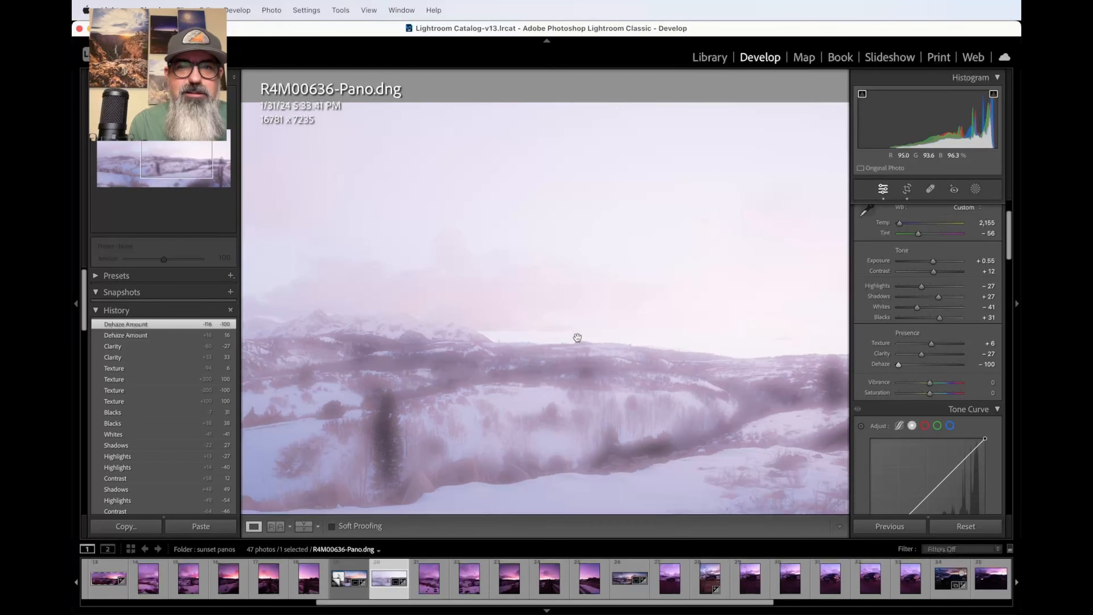
{"action": "scroll", "coordinate": [575, 335], "scroll_direction": "down", "scroll_amount": 3}
{"action": "scroll", "coordinate": [575, 335], "scroll_direction": "left", "scroll_amount": 5}
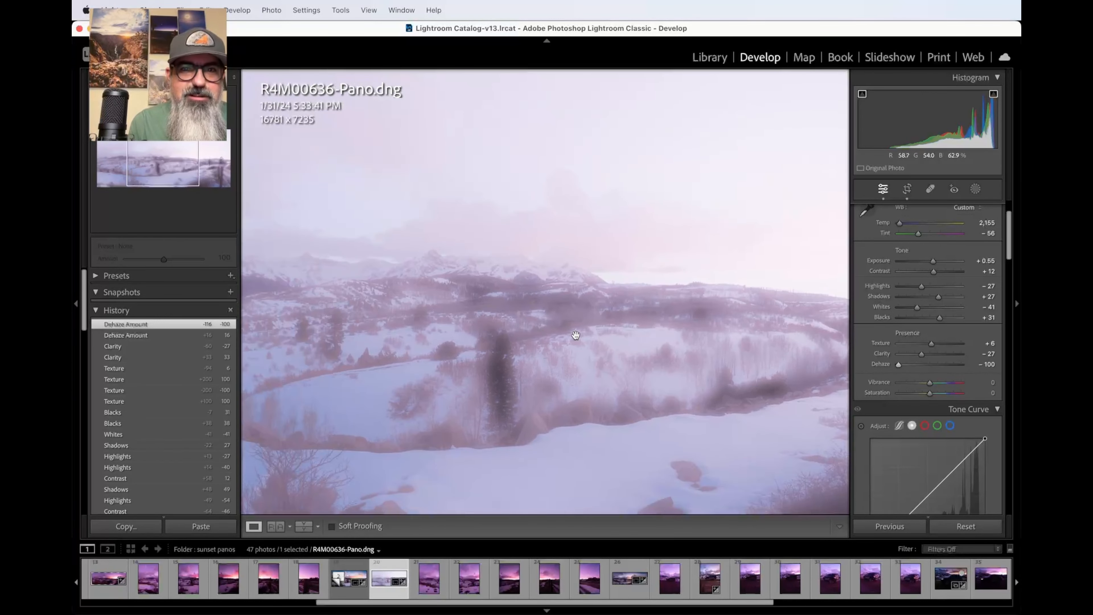
{"action": "left_click", "coordinate": [576, 336]}
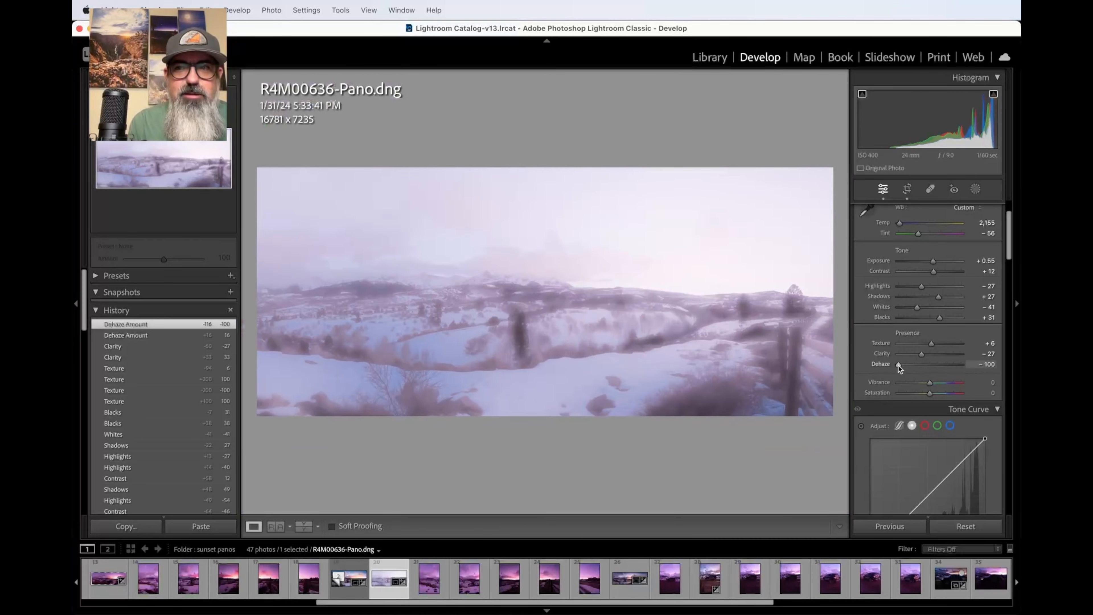
{"action": "left_click_drag", "start_coordinate": [898, 365], "coordinate": [924, 362]}
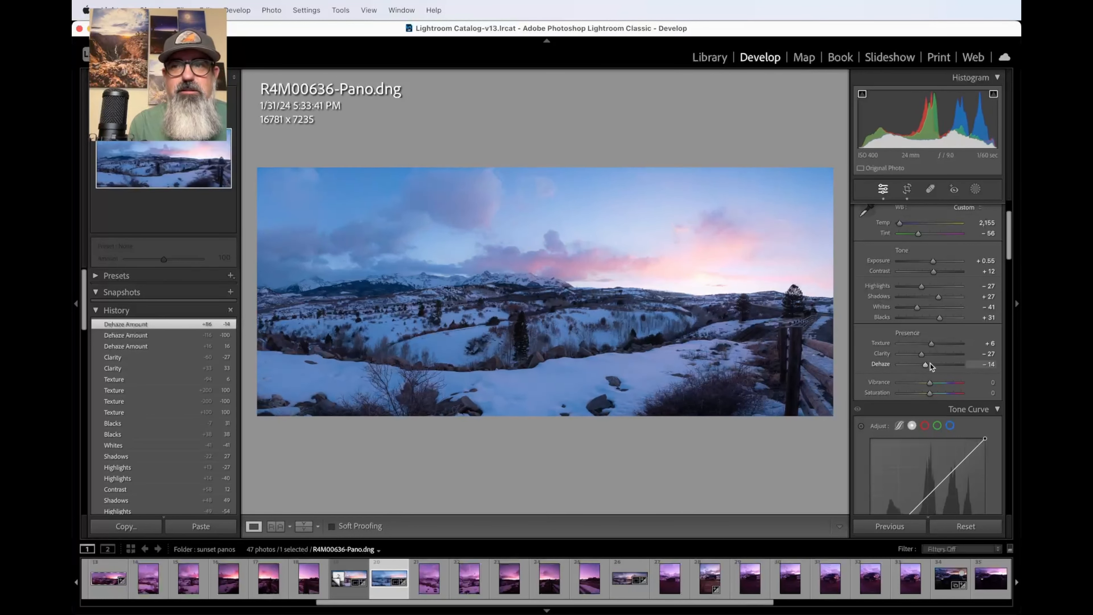
Step: Examine the mountain range and clouds up close with the reduced dehaze, and return to the full panorama
{"action": "left_click", "coordinate": [469, 311]}
{"action": "scroll", "coordinate": [469, 312], "scroll_direction": "up", "scroll_amount": 3}
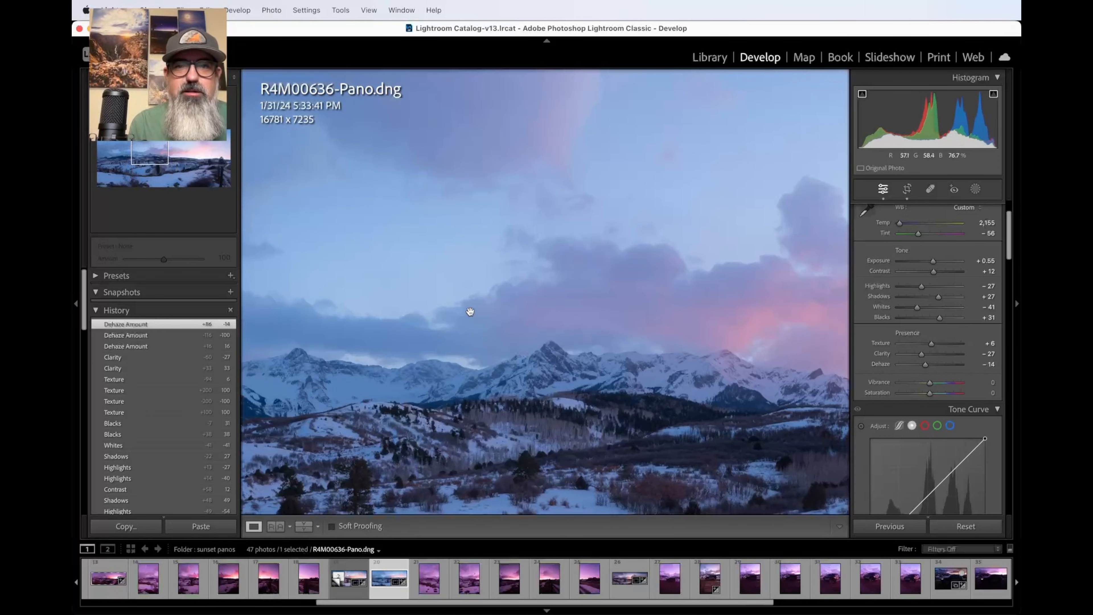
{"action": "left_click", "coordinate": [470, 311]}
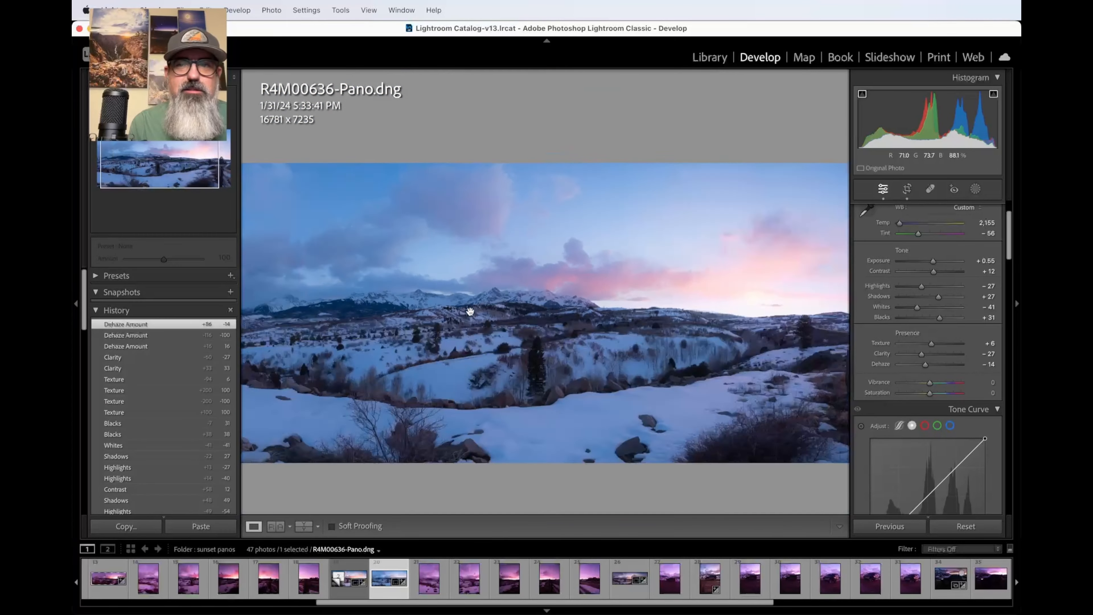
{"action": "left_click", "coordinate": [597, 303]}
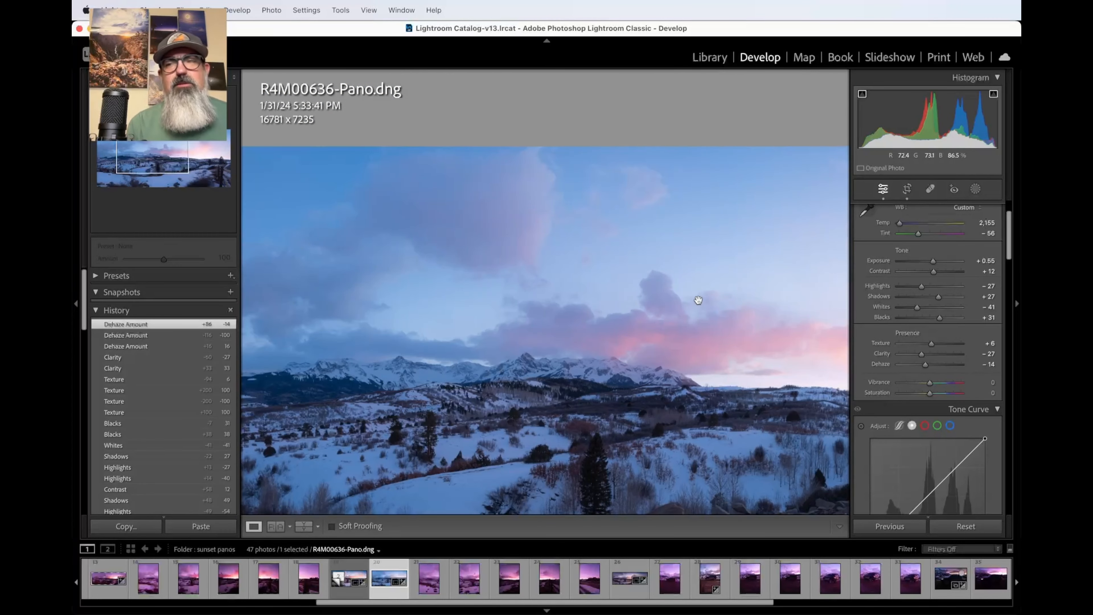
{"action": "left_click", "coordinate": [638, 347]}
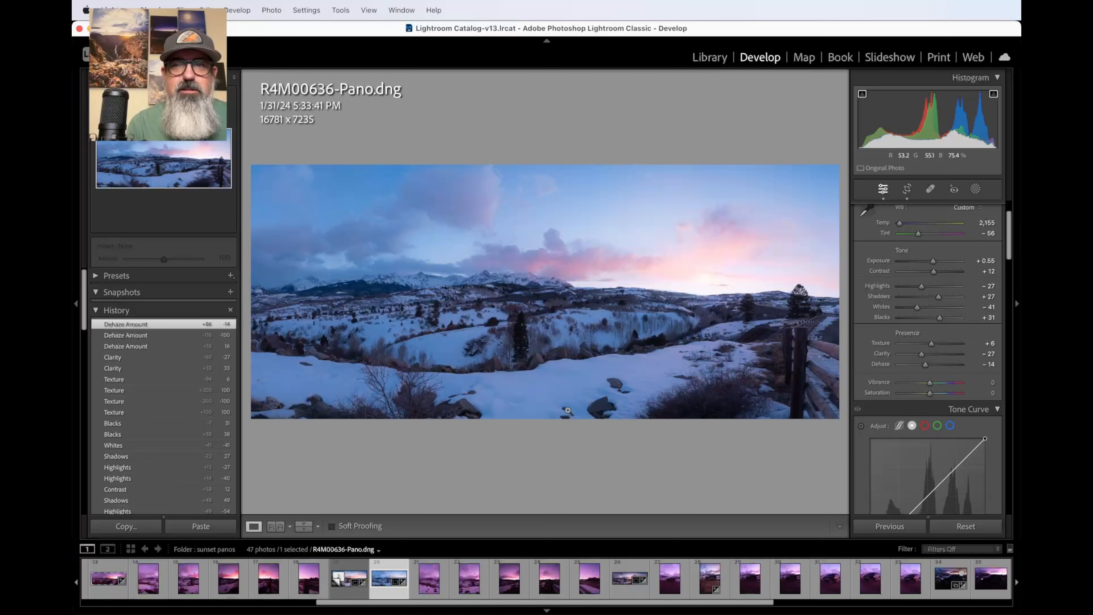
{"action": "left_click", "coordinate": [665, 282]}
{"action": "left_click", "coordinate": [664, 281]}
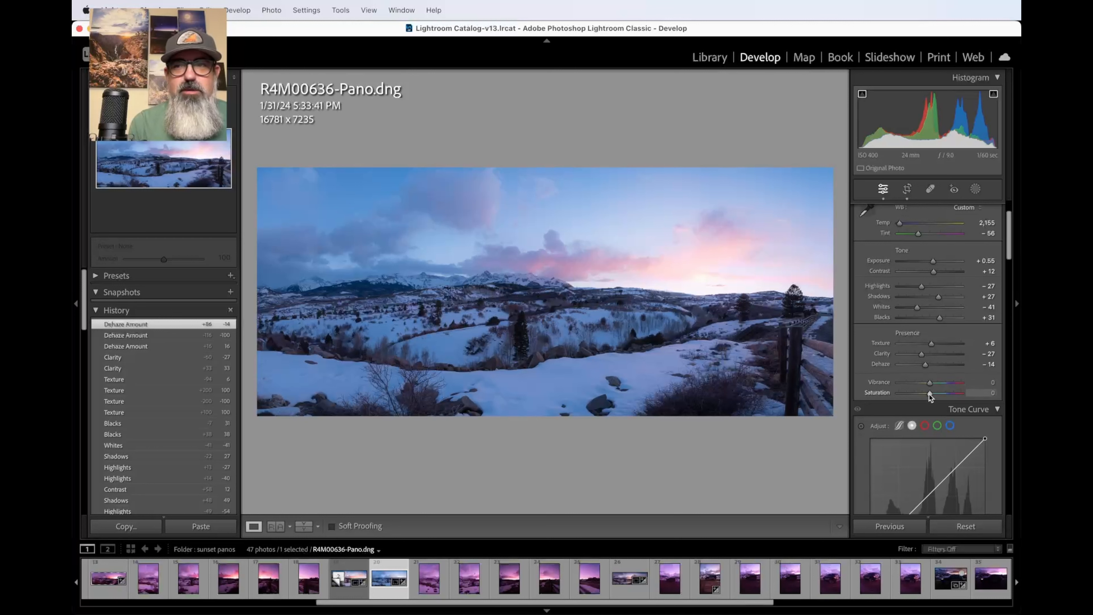
Step: Raise the saturation to +100 and examine its effect on the sunset clouds, the blue sky and the snow
{"action": "left_click_drag", "start_coordinate": [932, 394], "coordinate": [979, 382]}
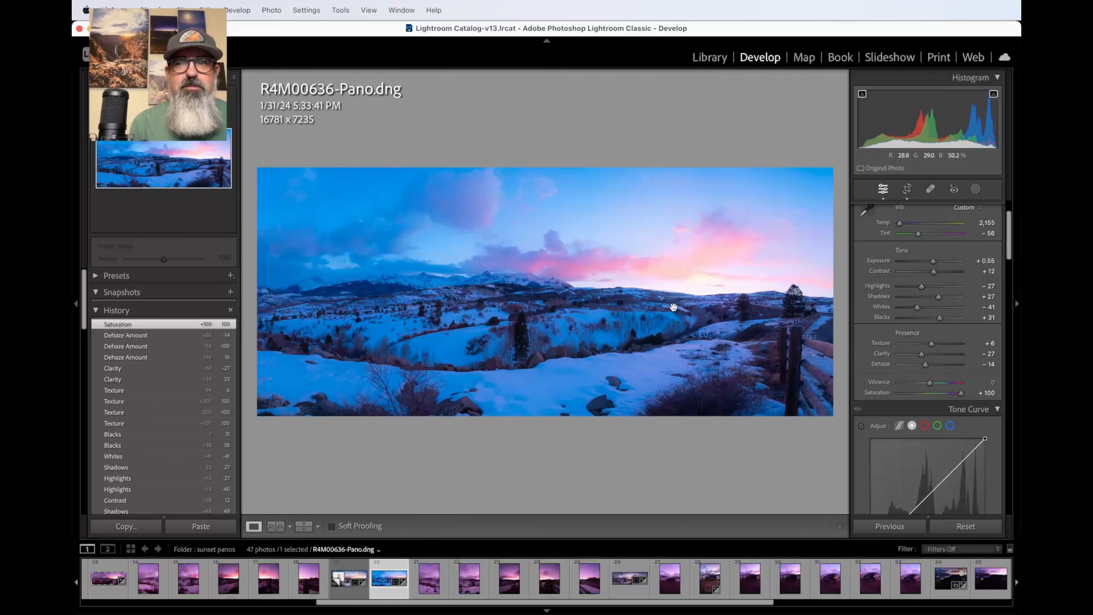
{"action": "left_click", "coordinate": [495, 278]}
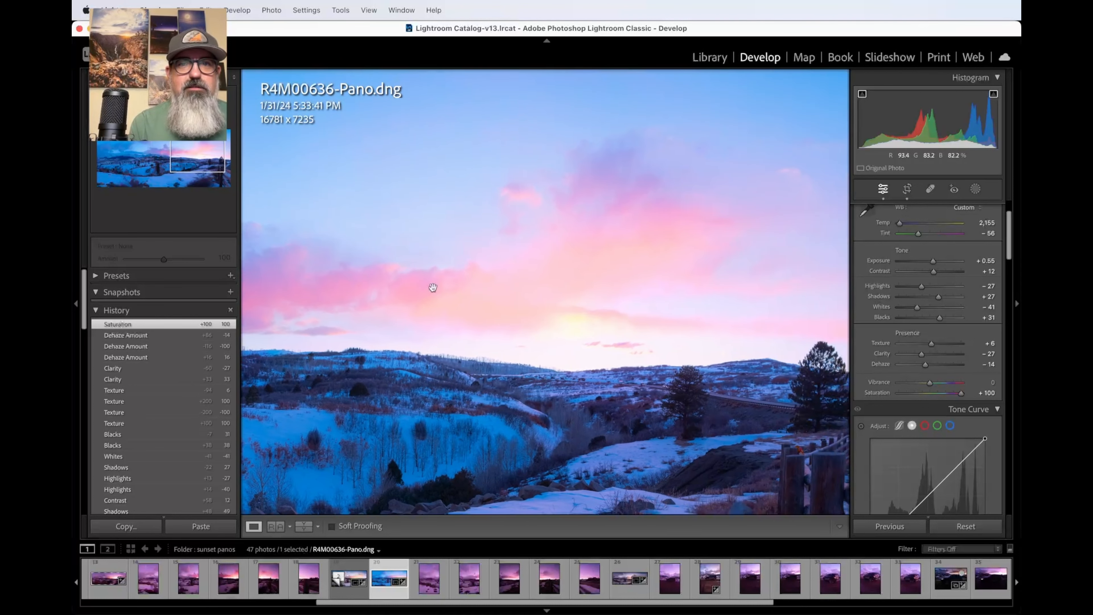
{"action": "scroll", "coordinate": [431, 286], "scroll_direction": "left", "scroll_amount": 5}
{"action": "scroll", "coordinate": [386, 318], "scroll_direction": "right", "scroll_amount": 3}
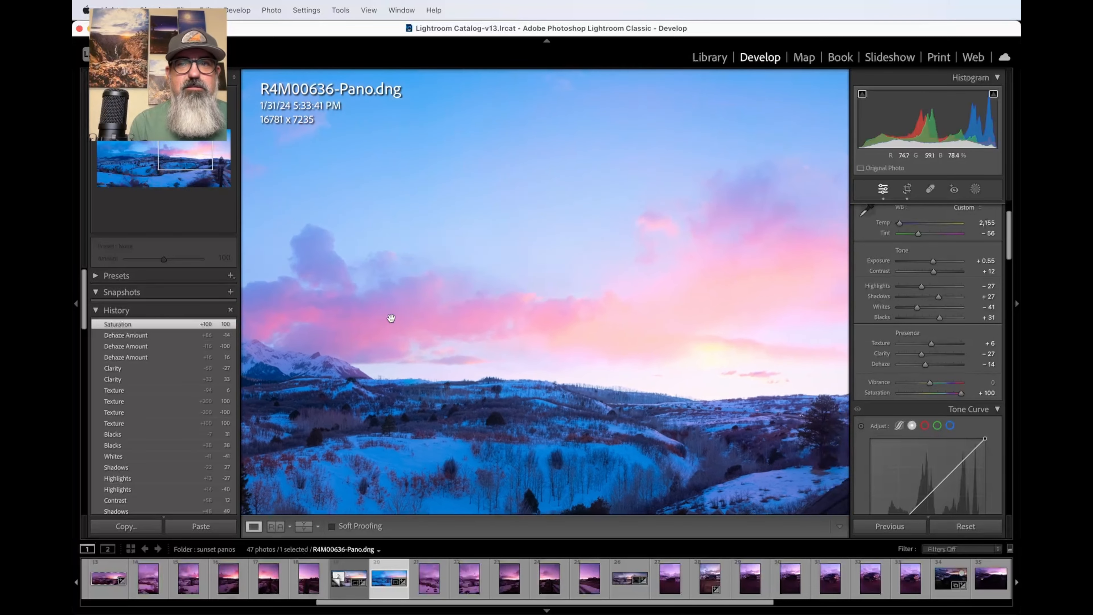
{"action": "scroll", "coordinate": [619, 357], "scroll_direction": "right", "scroll_amount": 3}
{"action": "scroll", "coordinate": [645, 357], "scroll_direction": "left", "scroll_amount": 10}
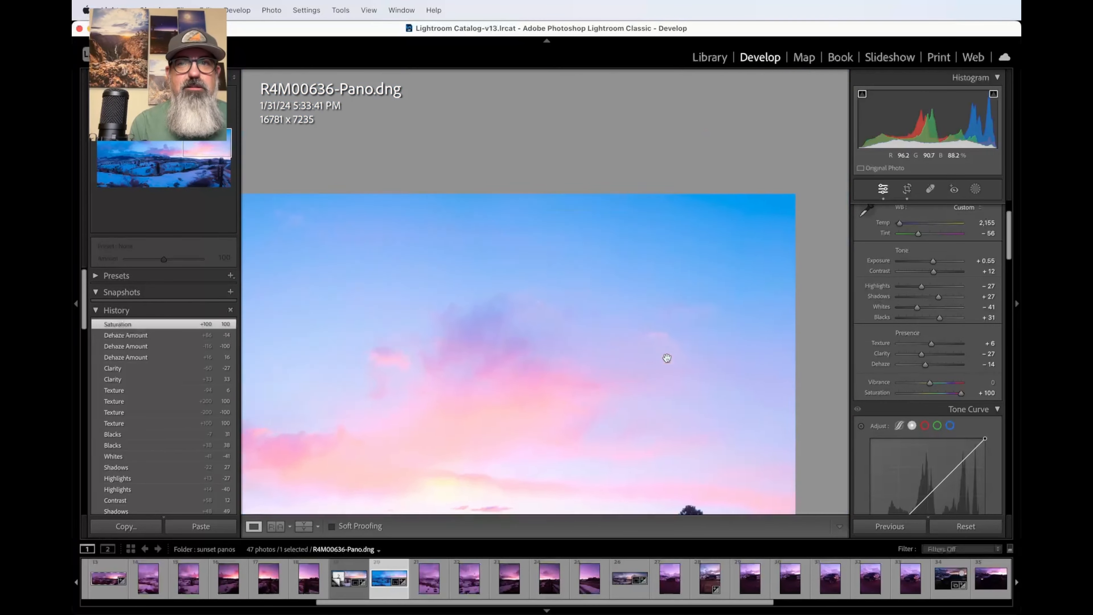
{"action": "scroll", "coordinate": [666, 358], "scroll_direction": "down", "scroll_amount": 10}
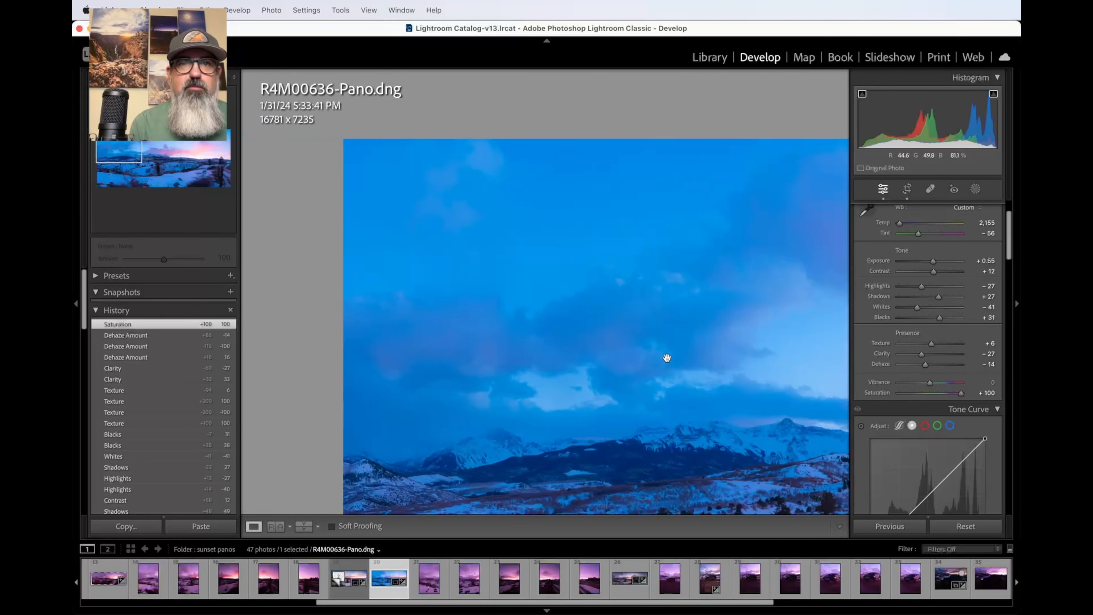
{"action": "scroll", "coordinate": [667, 358], "scroll_direction": "down", "scroll_amount": 8}
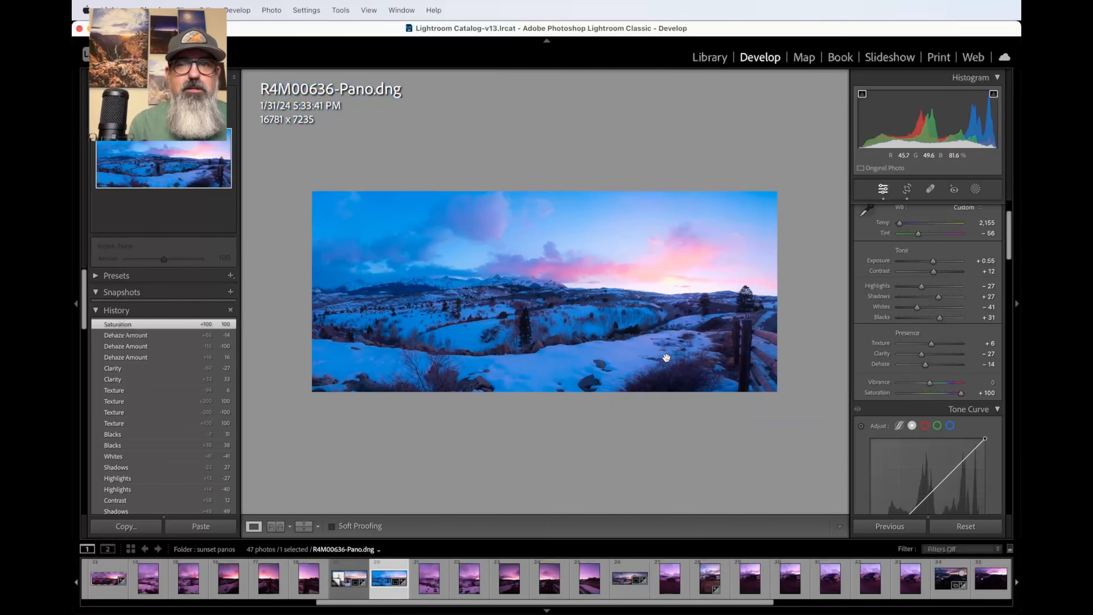
Step: Examine the snowy foreground and mountains at full saturation, and reduce the panorama's saturation to +29
{"action": "scroll", "coordinate": [665, 358], "scroll_direction": "up", "scroll_amount": 7}
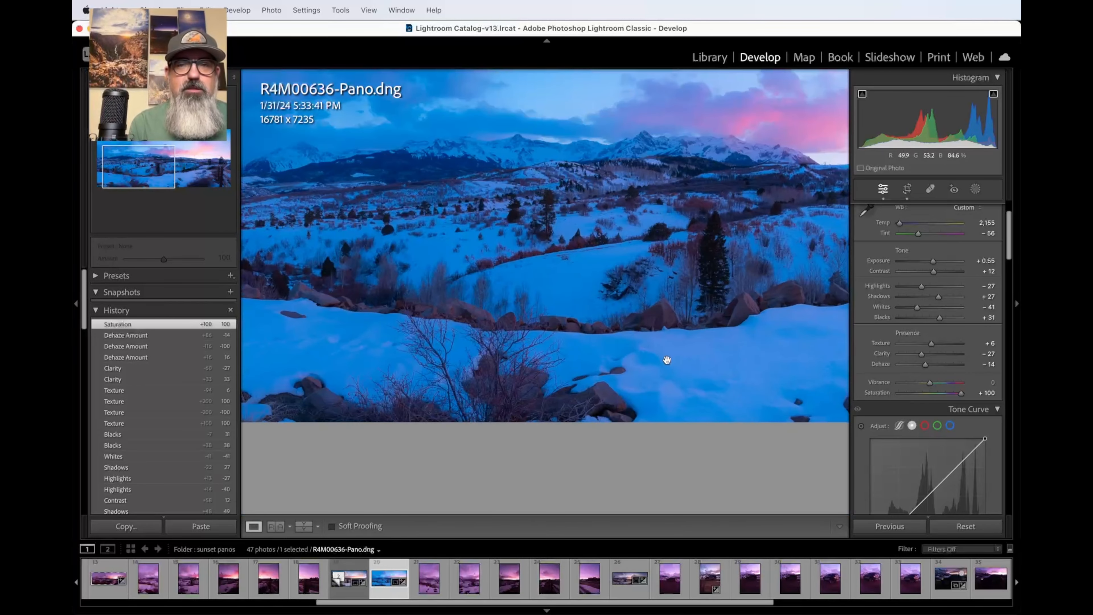
{"action": "left_click", "coordinate": [666, 360]}
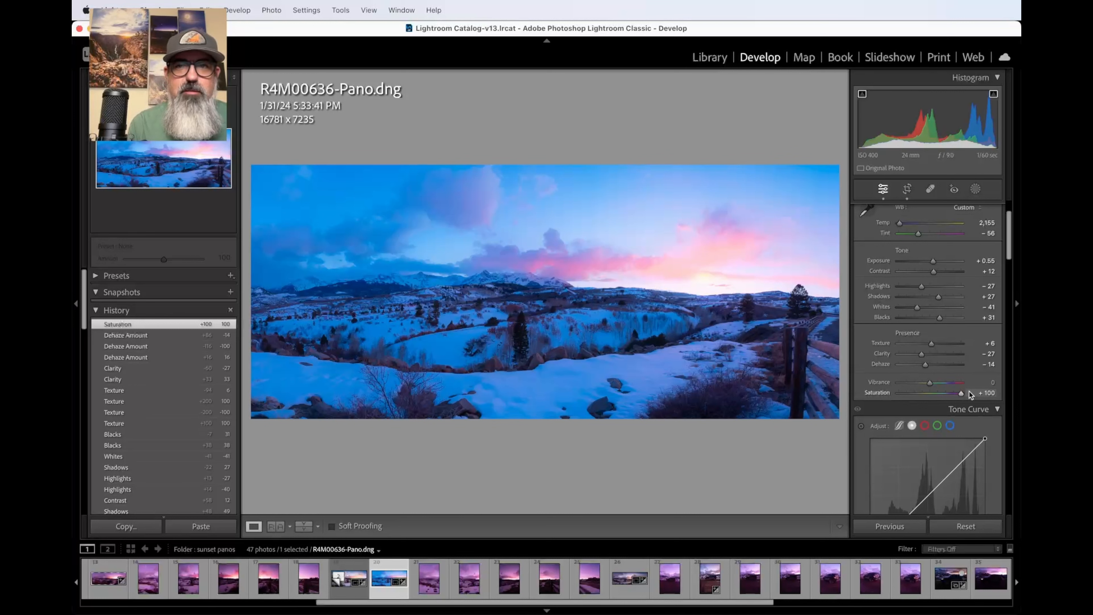
{"action": "left_click_drag", "start_coordinate": [967, 391], "coordinate": [938, 397]}
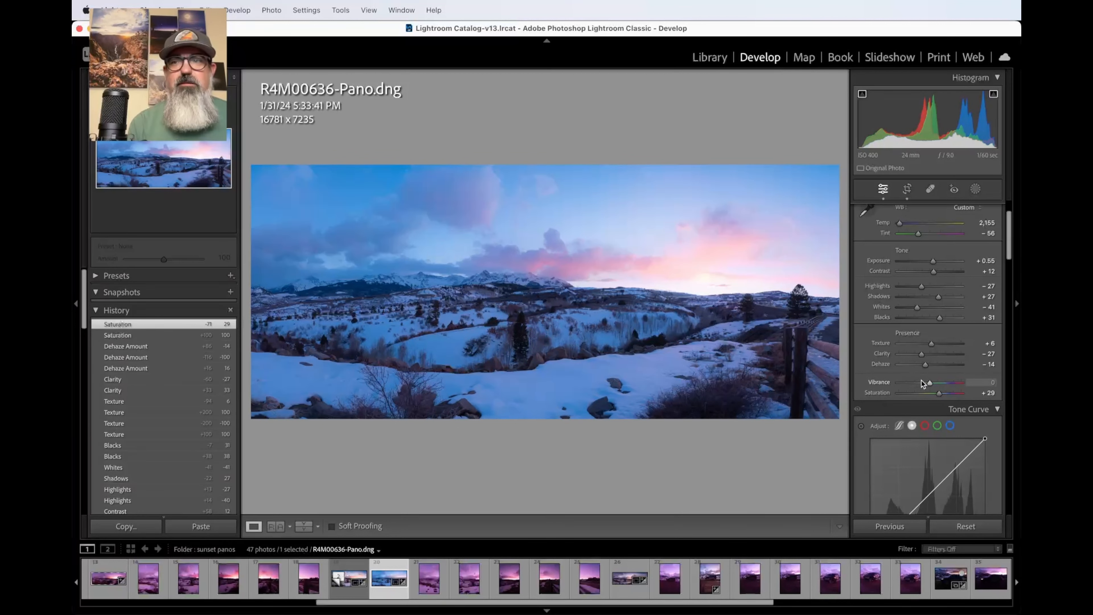
{"action": "mouse_move", "coordinate": [930, 382]}
{"action": "left_mouse_down"}
{"action": "mouse_move", "coordinate": [948, 382]}
{"action": "mouse_move", "coordinate": [930, 383]}
{"action": "left_mouse_up"}
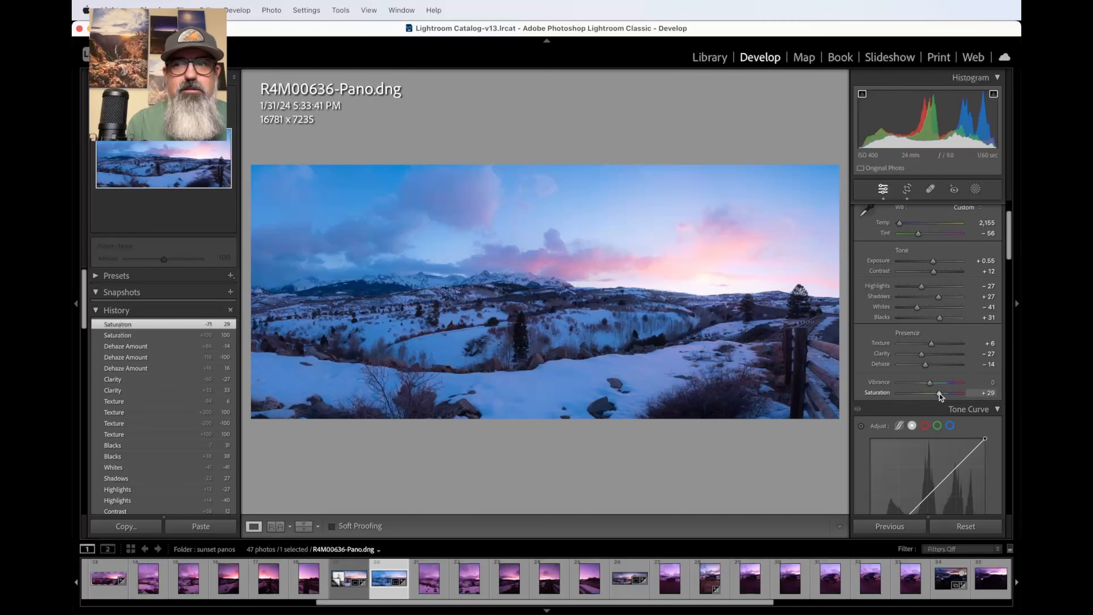
Step: Test the saturation at −100, examine the black-and-white hillside up close, and settle on +19
{"action": "left_click_drag", "start_coordinate": [939, 393], "coordinate": [865, 404]}
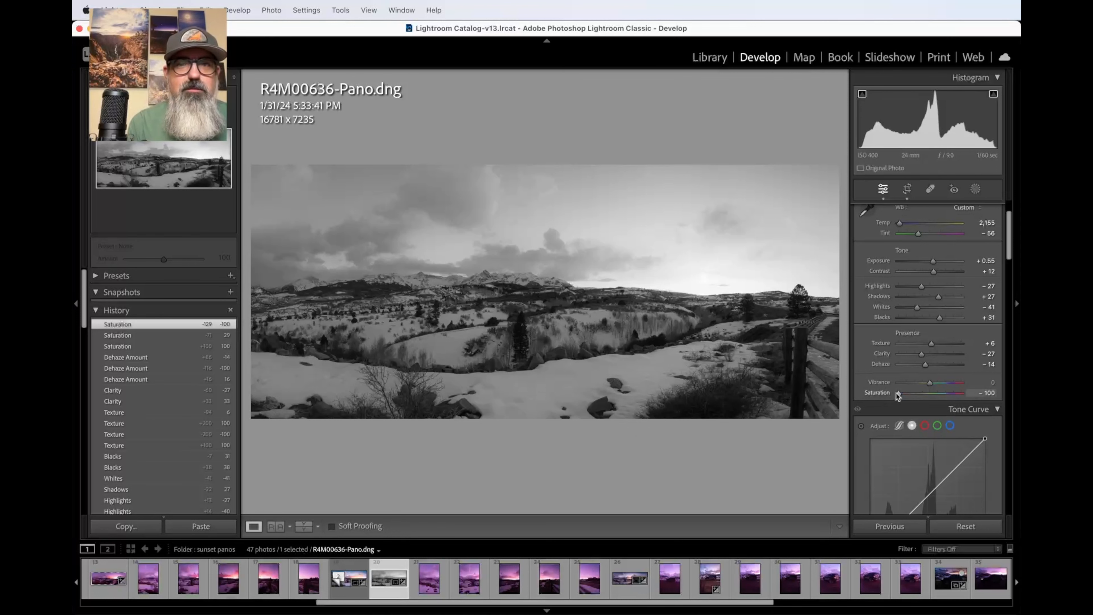
{"action": "left_click", "coordinate": [562, 342]}
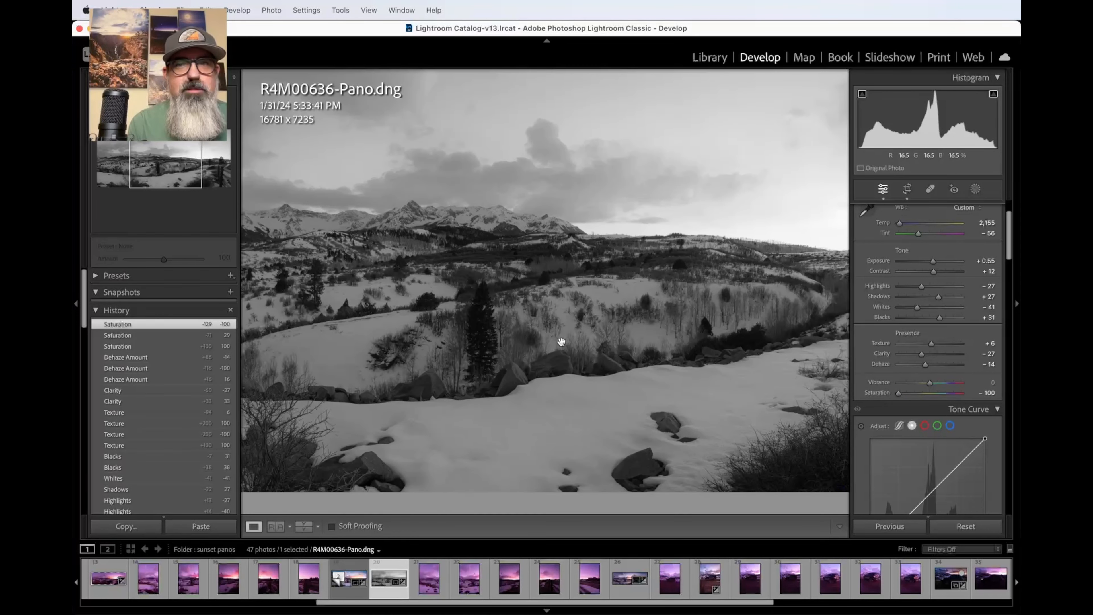
{"action": "left_click", "coordinate": [562, 343]}
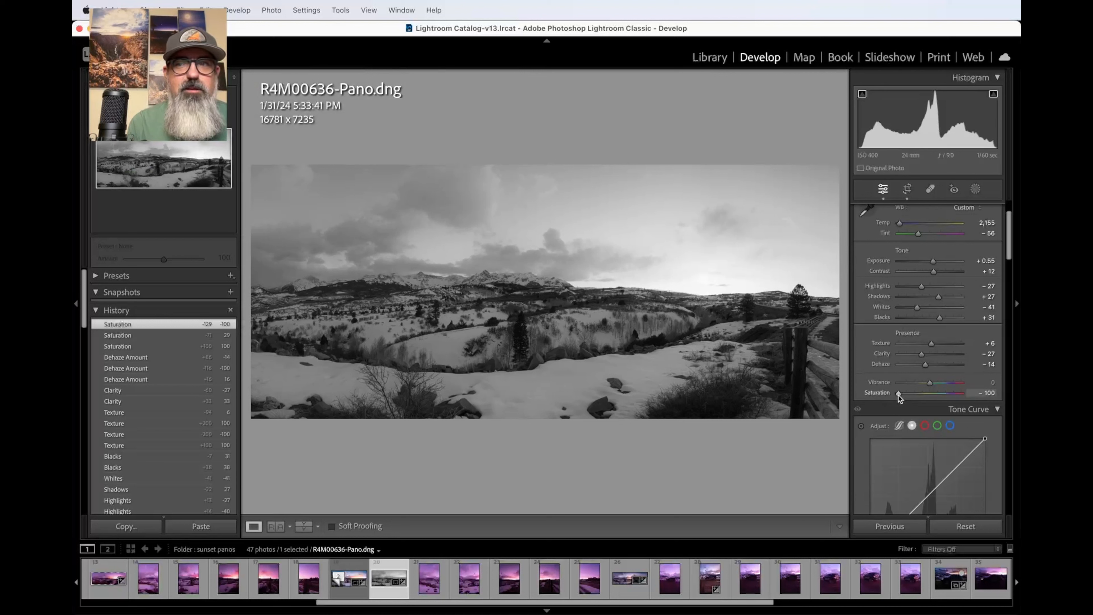
{"action": "mouse_move", "coordinate": [907, 393]}
{"action": "left_mouse_down"}
{"action": "mouse_move", "coordinate": [936, 393]}
{"action": "mouse_move", "coordinate": [913, 384]}
{"action": "left_mouse_up"}
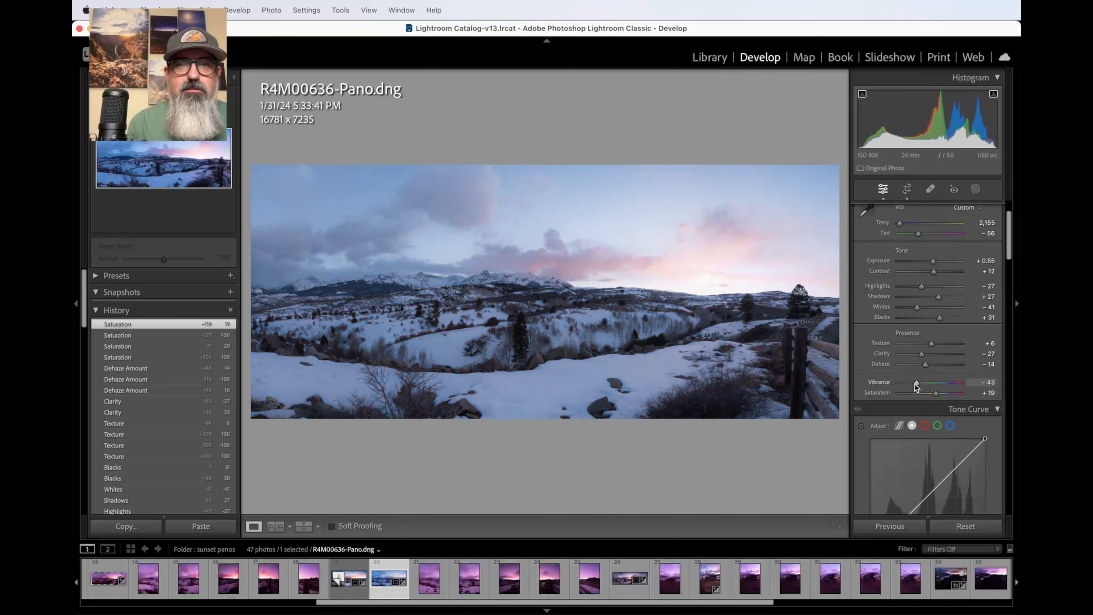
Step: Test the vibrance at −46, examine the hillside and sunset clouds up close, and settle on −5
{"action": "left_click_drag", "start_coordinate": [916, 385], "coordinate": [914, 384]}
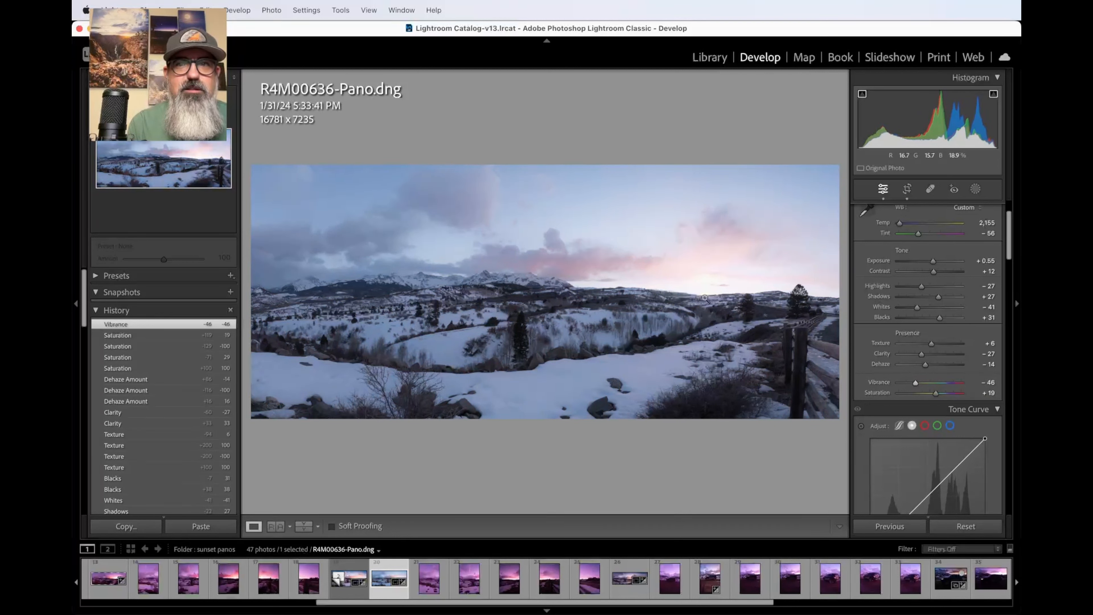
{"action": "left_click", "coordinate": [540, 369]}
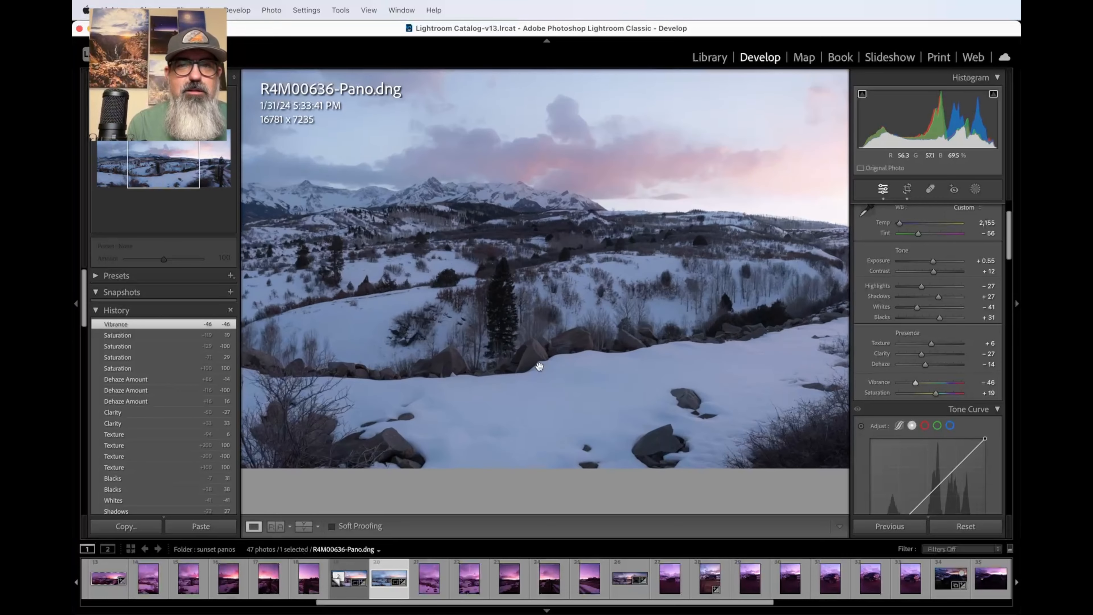
{"action": "scroll", "coordinate": [538, 367], "scroll_direction": "up", "scroll_amount": 5}
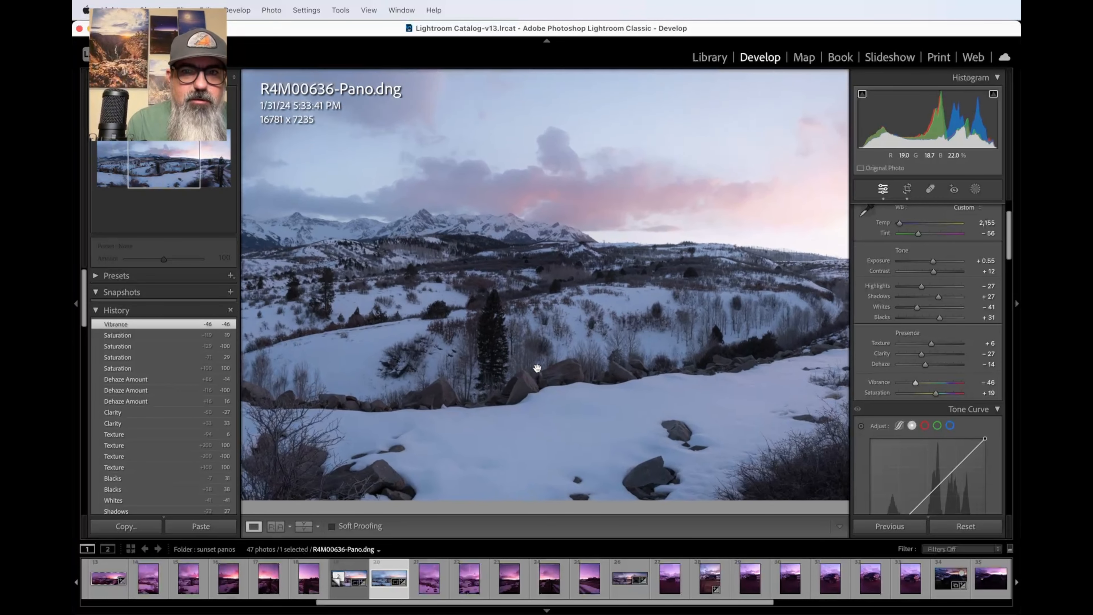
{"action": "scroll", "coordinate": [537, 368], "scroll_direction": "down", "scroll_amount": 2}
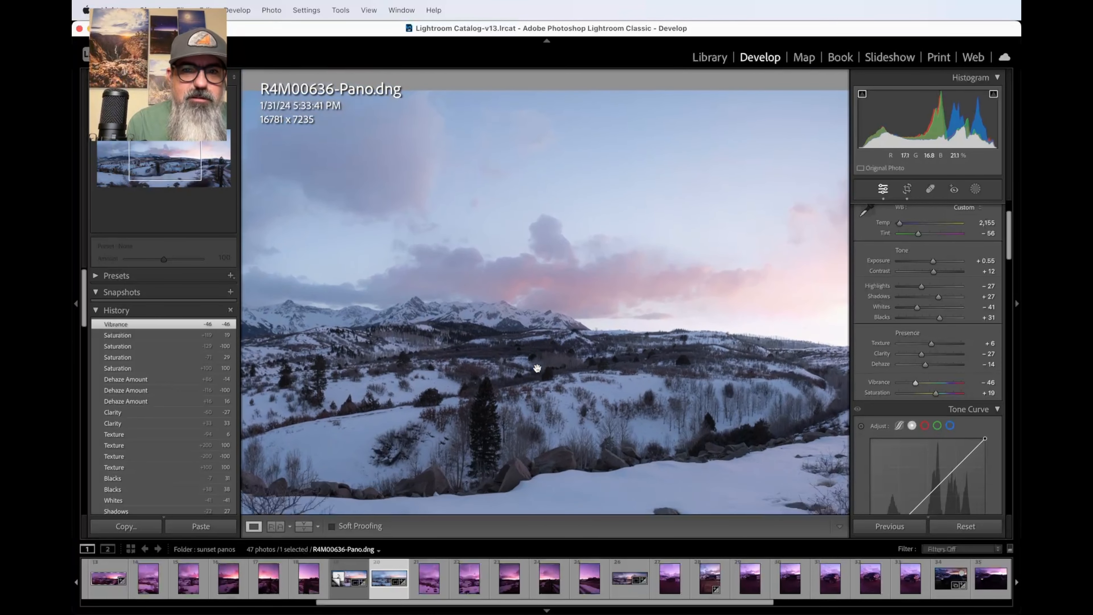
{"action": "left_click", "coordinate": [537, 368]}
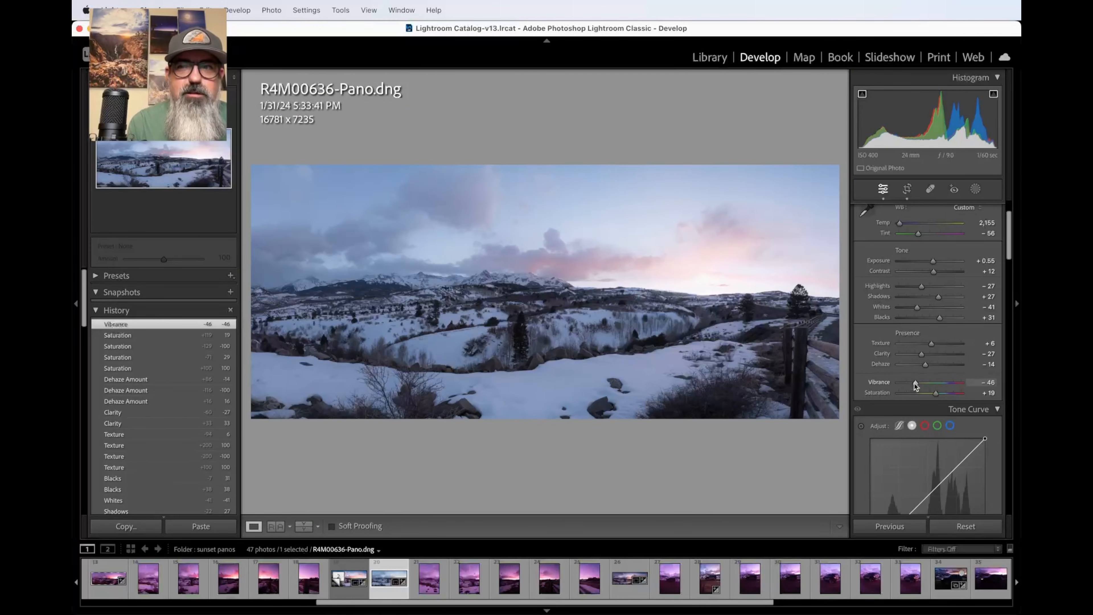
{"action": "left_click_drag", "start_coordinate": [914, 383], "coordinate": [927, 383]}
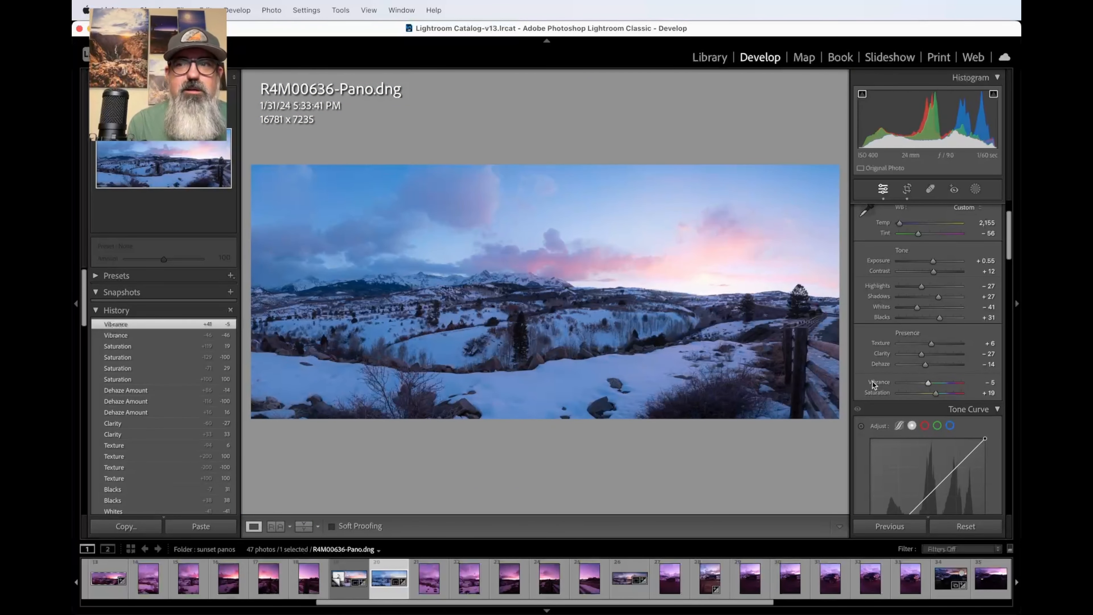
{"action": "scroll", "coordinate": [874, 383], "scroll_direction": "up", "scroll_amount": 3}
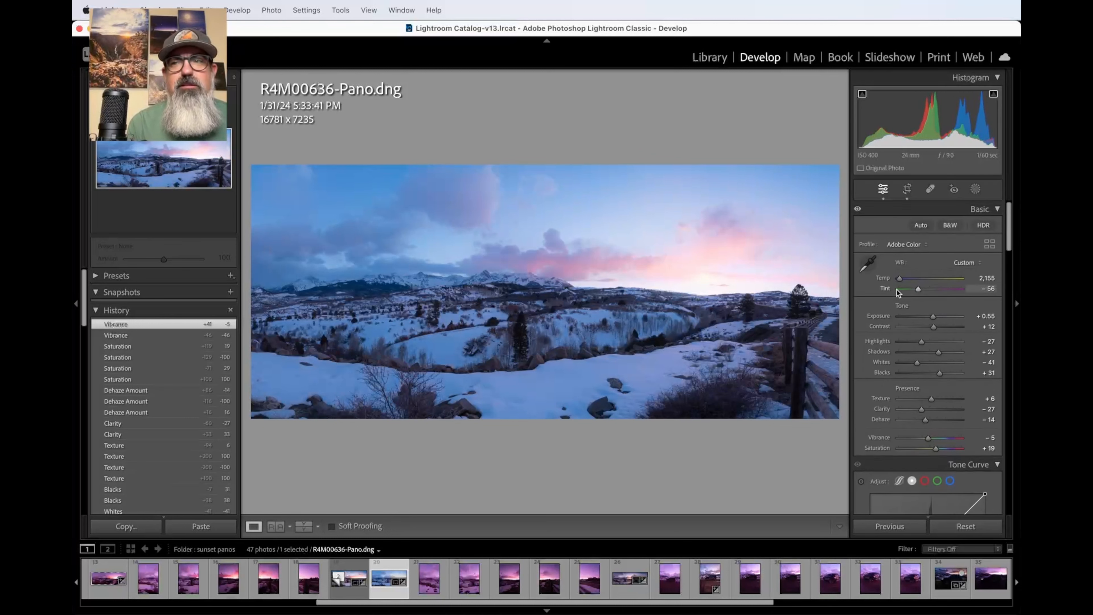